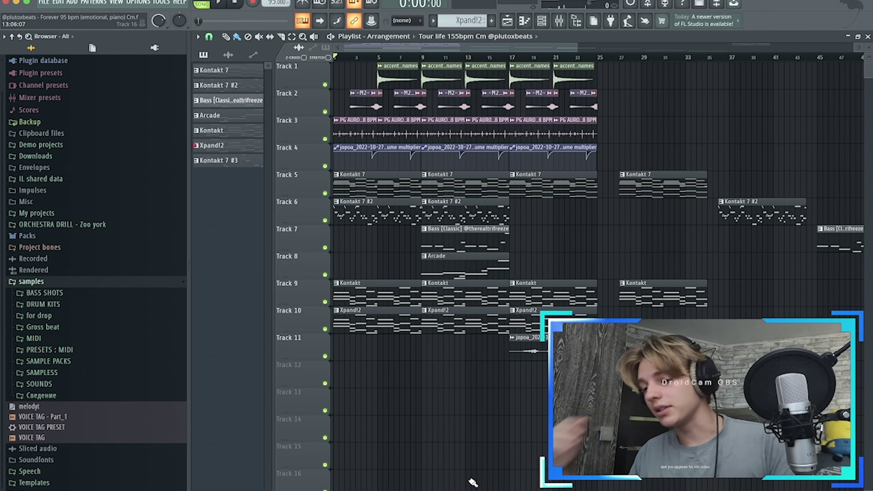
# Open the Kontakt 7 chord clip on Track 5 of the playlist in the piano roll.
pyautogui.scroll(4, 415, 254)
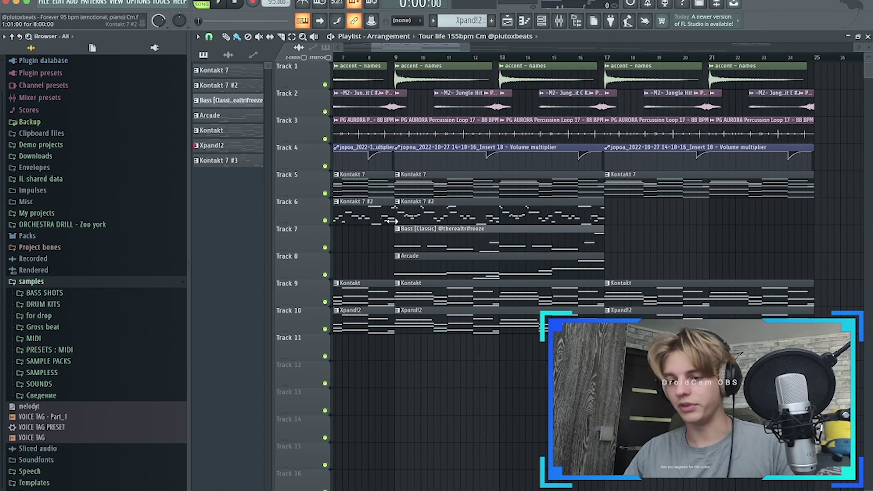
pyautogui.scroll(-3, 410, 259)
pyautogui.scroll(2, 405, 223)
pyautogui.scroll(2, 396, 182)
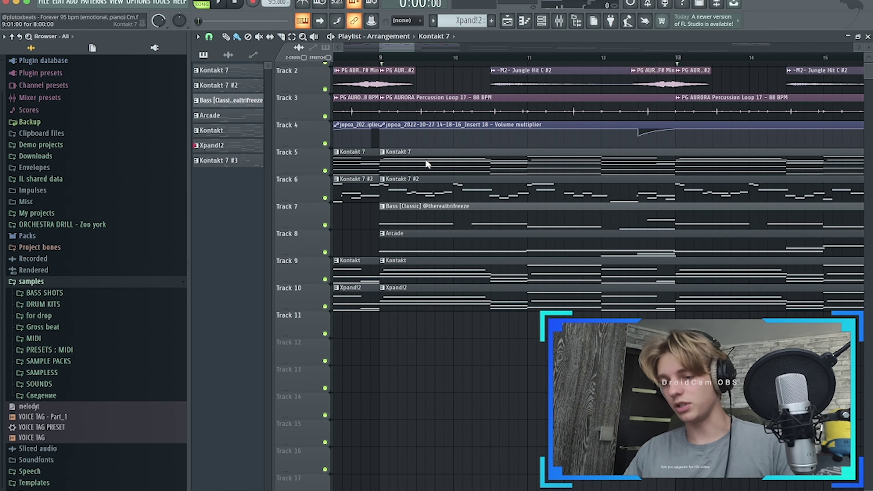
pyautogui.doubleClick(419, 182)
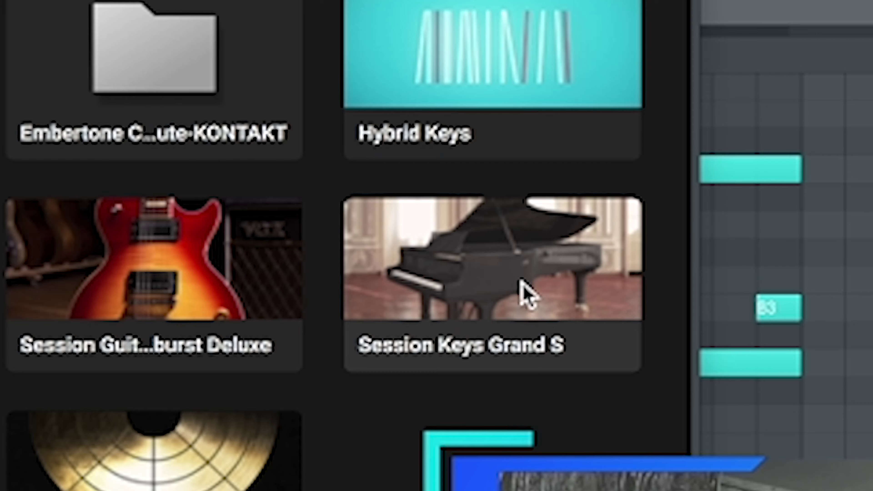
# Display the Session Keys - Grand S instrument with its Concert sound in Kontakt and close the plugin window.
pyautogui.click(527, 294)
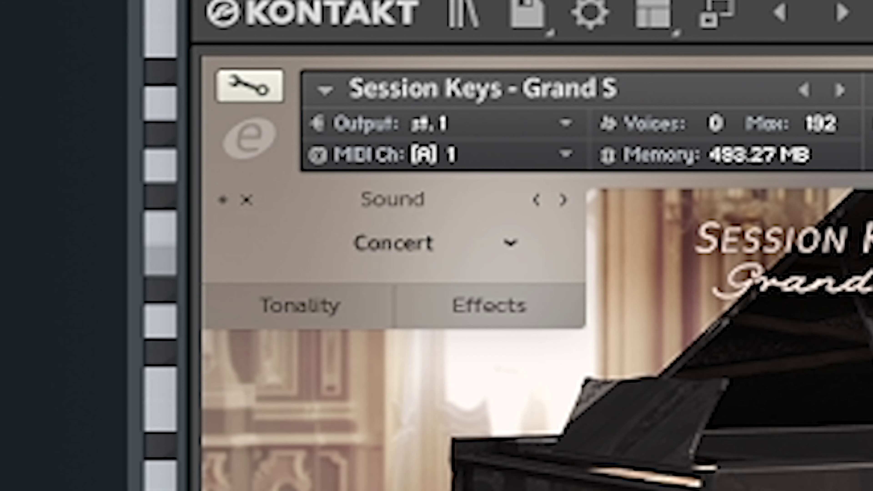
pyautogui.click(537, 53)
pyautogui.click(689, 34)
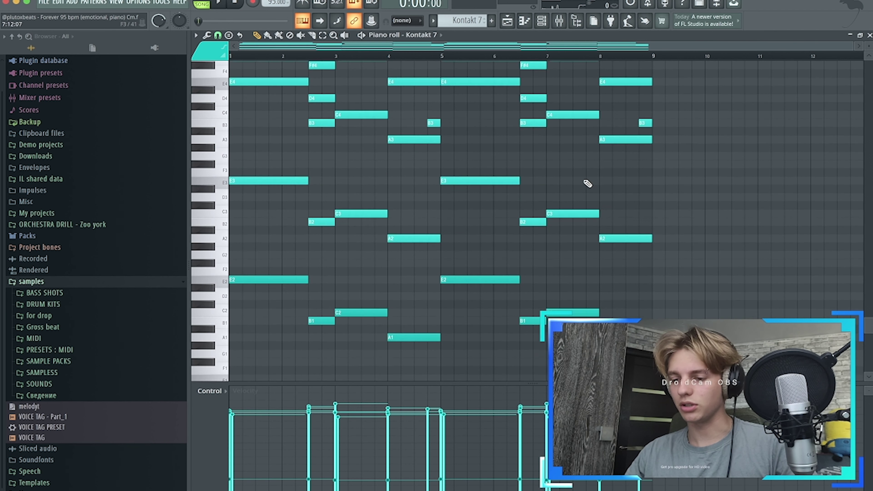
# Play back the Kontakt 7 chord progression while viewing its upper notes, and stop playback.
pyautogui.press('space')
pyautogui.scroll(5, 584, 241)
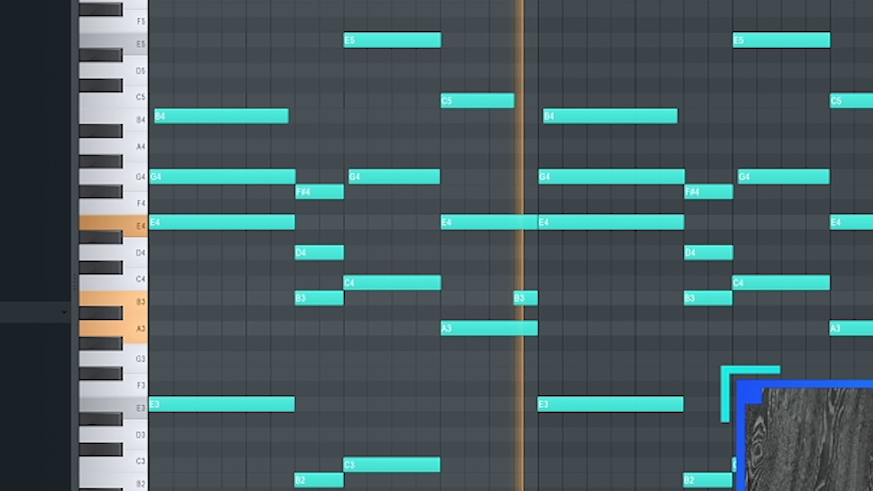
pyautogui.press('space')
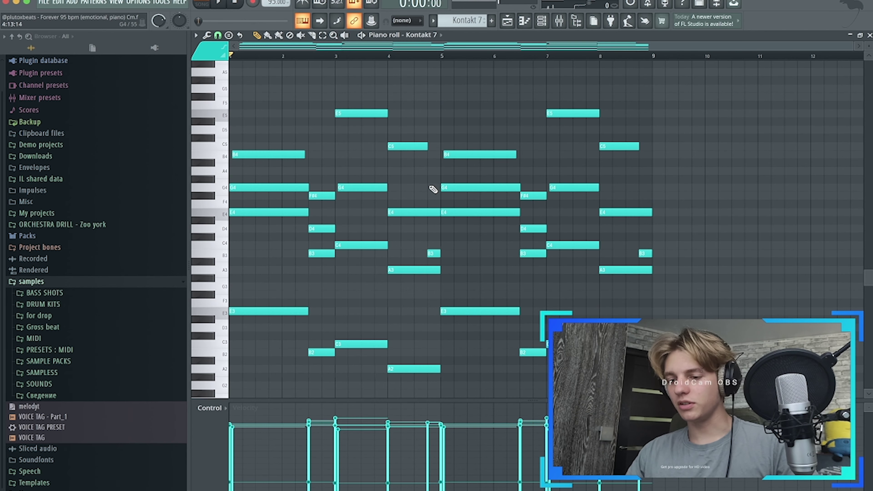
# Delete all notes of the Kontakt 7 pattern to clear the piano roll.
pyautogui.scroll(-4, 433, 189)
pyautogui.hotkey('ctrl', 'a')
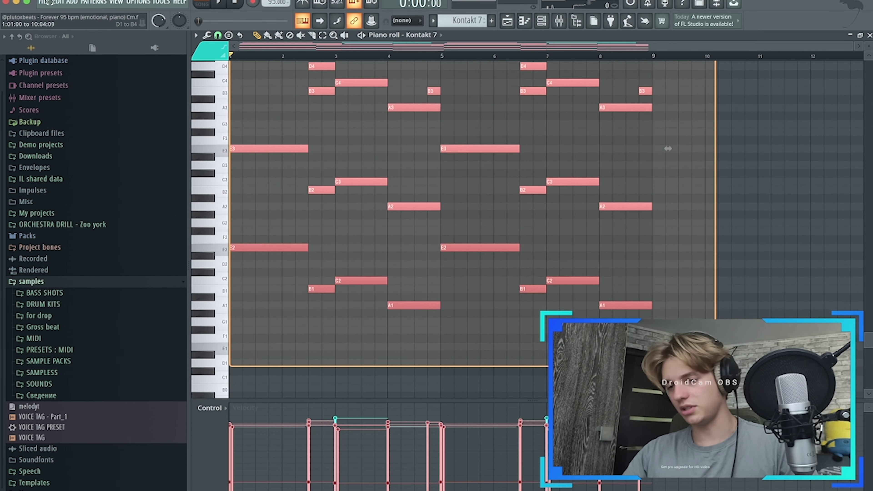
pyautogui.press('Delete')
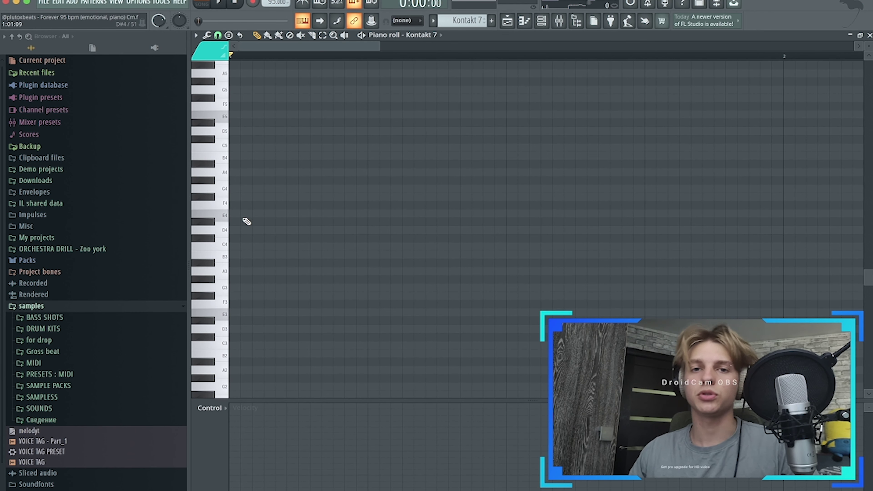
# Lay out four consecutive equal-length root notes, E4, B3, C4 and A3, from the start of bar 1.
pyautogui.click(246, 218)
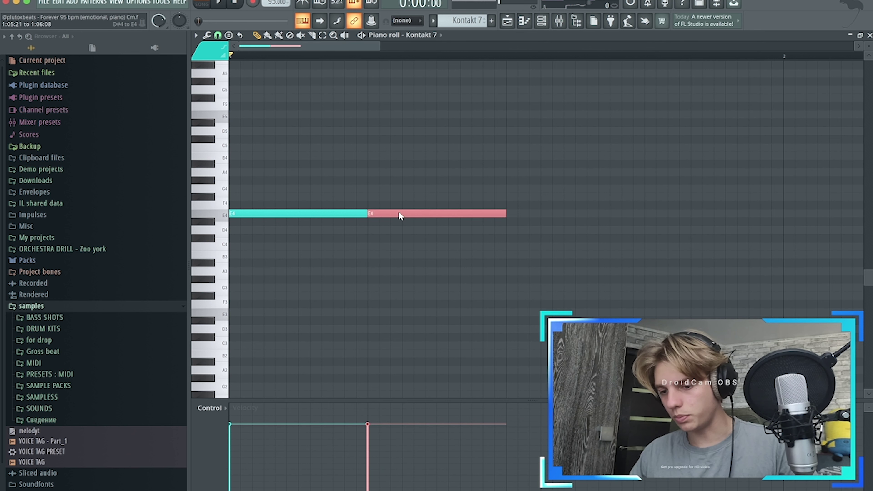
pyautogui.hotkey('shift', 'Down')
pyautogui.hotkey('shift', 'Down')
pyautogui.hotkey('shift', 'Down')
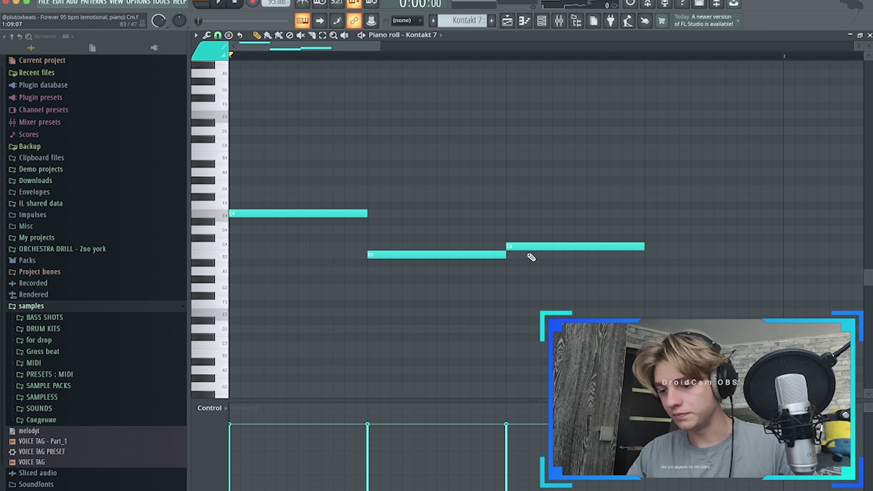
pyautogui.scroll(-2, 643, 271)
pyautogui.scroll(4, 267, 195)
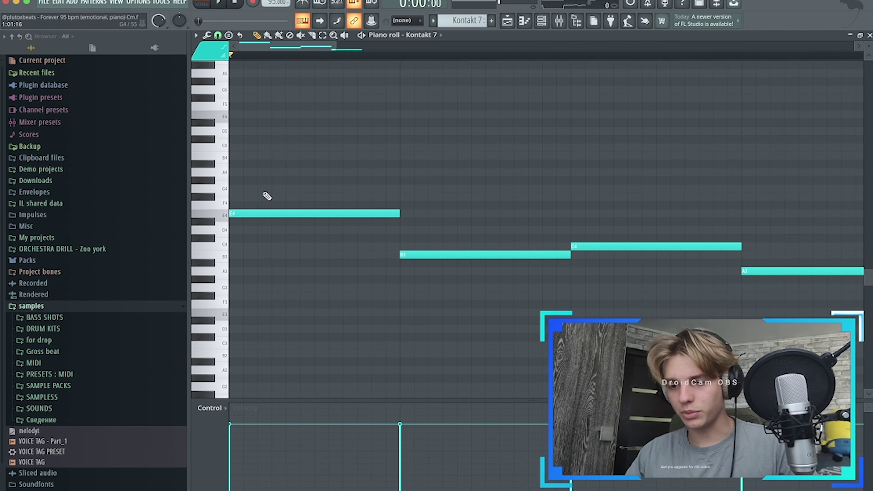
# Stack triads on the roots: G4 and B4 over E4, D4 and F#4 over B3, E4 and G4 over C4, C4 and E4 over A3.
pyautogui.click(333, 187)
pyautogui.moveTo(266, 158); pyautogui.dragTo(241, 157)
pyautogui.scroll(-1, 342, 200)
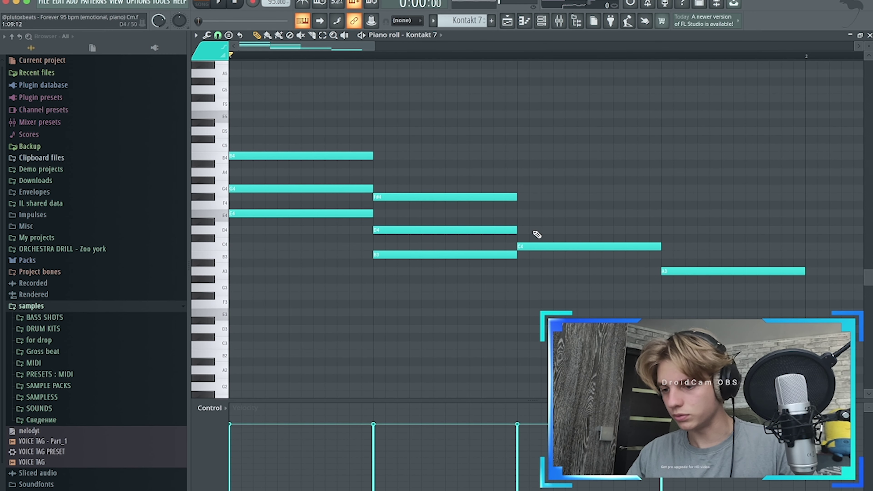
pyautogui.click(670, 213)
pyautogui.click(670, 246)
pyautogui.scroll(-2, 446, 237)
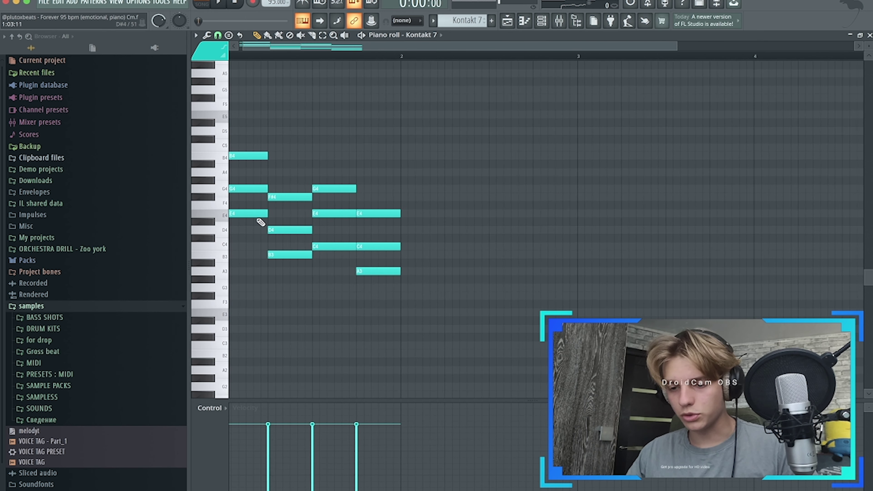
# Raise the middle notes of the second, third and fourth chords one octave to D5, E5 and C5, and play the progression.
pyautogui.hotkey('ctrl', 'Up')
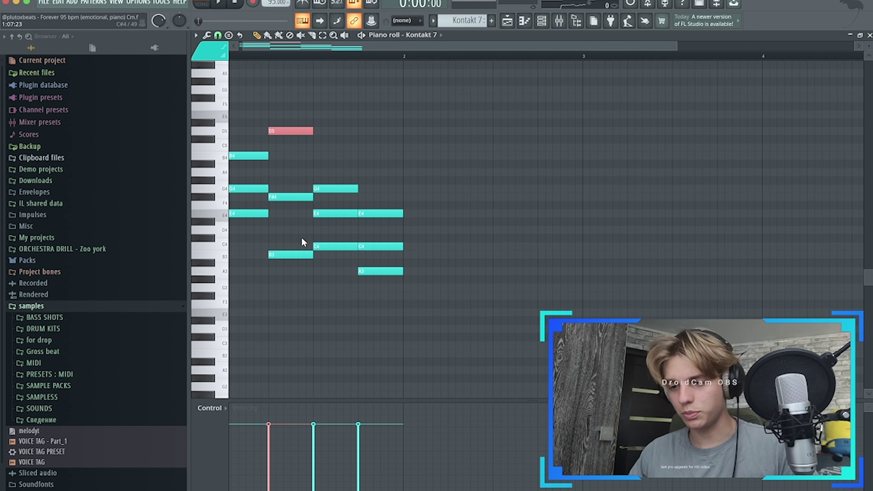
pyautogui.keyDown('shift'); pyautogui.click(329, 213); pyautogui.keyUp('shift')
pyautogui.hotkey('ctrl', 'Up')
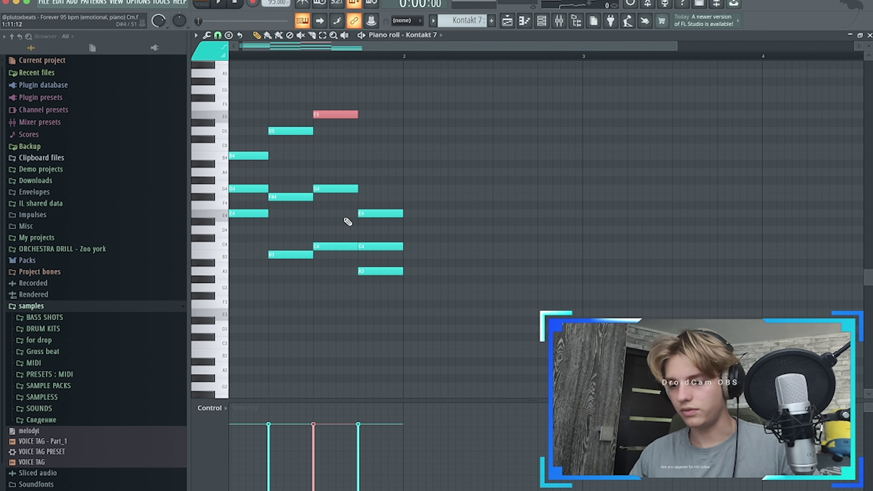
pyautogui.press('space')
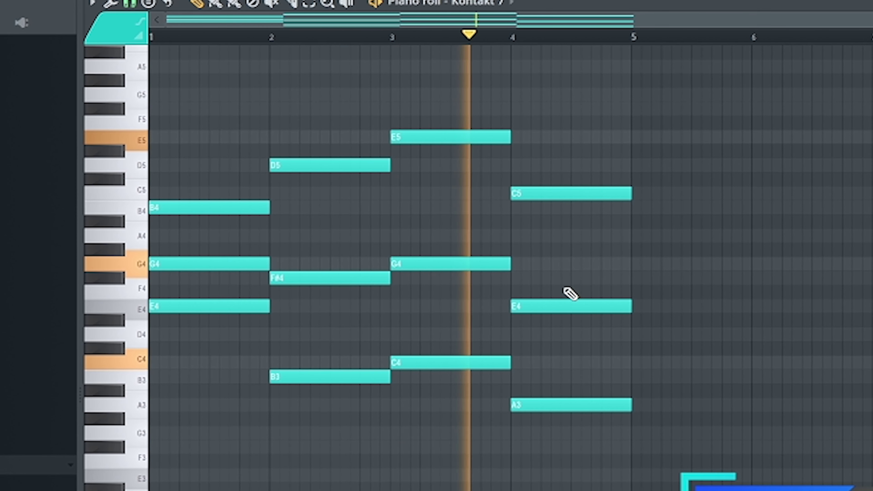
# Add an A4 note starting near the middle of the last chord in bar 4 and adjust it.
pyautogui.keyDown('ctrl'); pyautogui.scroll(5, 577, 285); pyautogui.keyUp('ctrl')
pyautogui.click(548, 234)
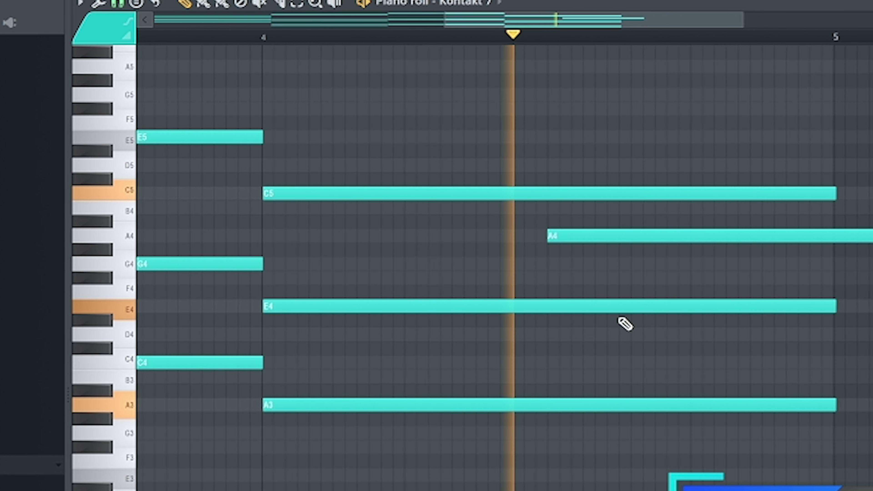
pyautogui.scroll(-5, 623, 321)
pyautogui.moveTo(639, 238); pyautogui.dragTo(610, 236)
# Replace the notes with one-bar roots E4, D4, C4 and A3, adding G4 and B4 over the first two.
pyautogui.hotkey('ctrl', 'a')
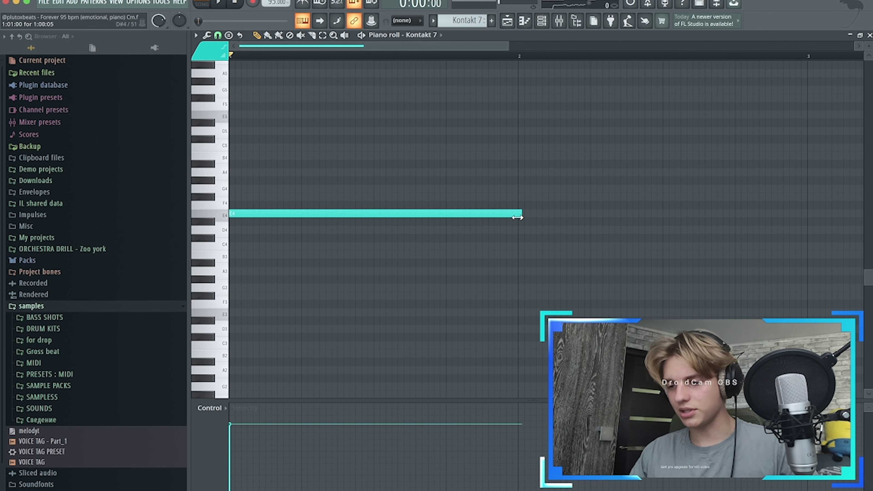
pyautogui.keyDown('ctrl'); pyautogui.scroll(-3, 510, 232); pyautogui.keyUp('ctrl')
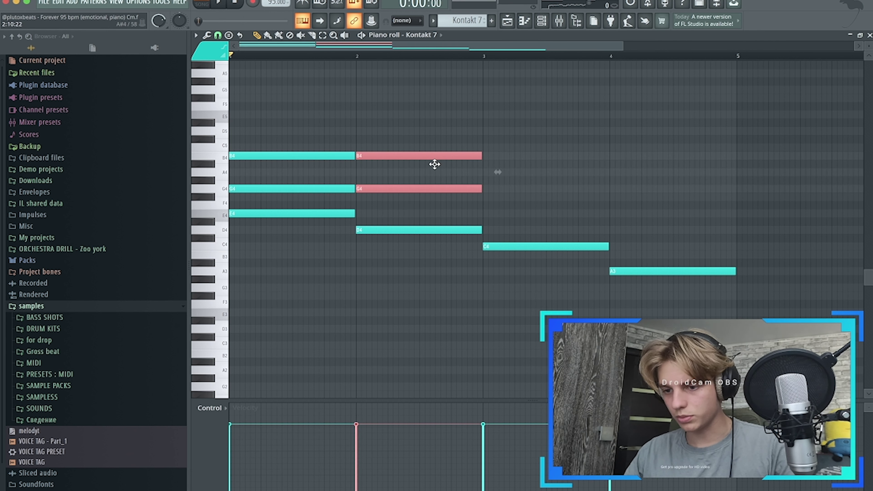
pyautogui.scroll(2, 435, 217)
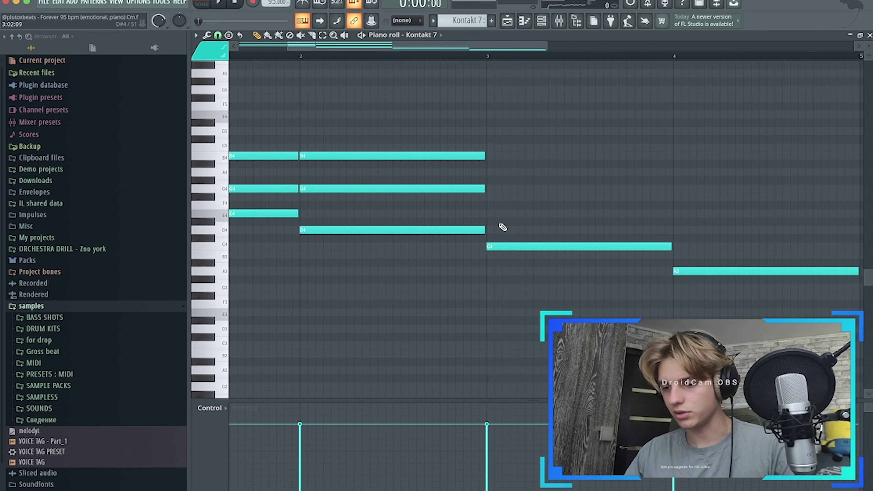
# Complete the last two chords with G4 and E5 over C4 and E4 and C5 over A3, and play the progression.
pyautogui.hotkey('ctrl', 'z')
pyautogui.scroll(-4, 501, 226)
pyautogui.press('space')
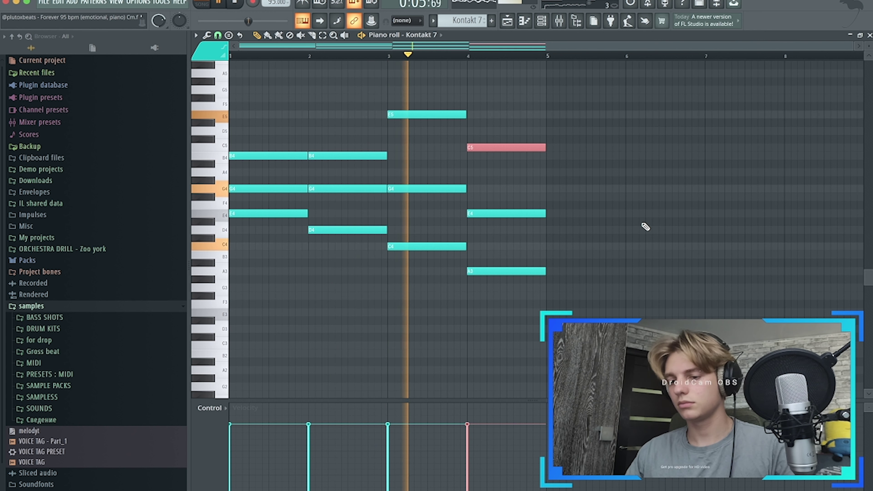
pyautogui.scroll(2, 540, 185)
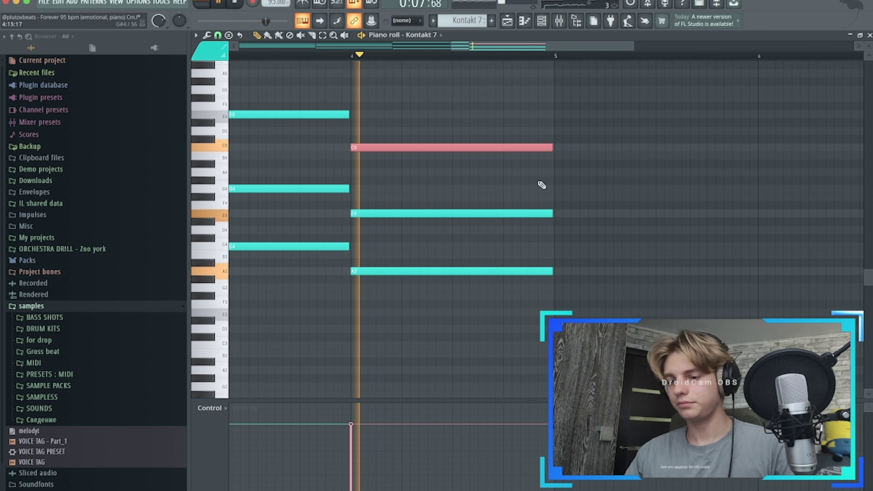
# Stop playback and restore the original eight-bar chords of the Kontakt 7 pattern.
pyautogui.scroll(-2, 577, 217)
pyautogui.moveTo(760, 332); pyautogui.dragTo(161, 85)
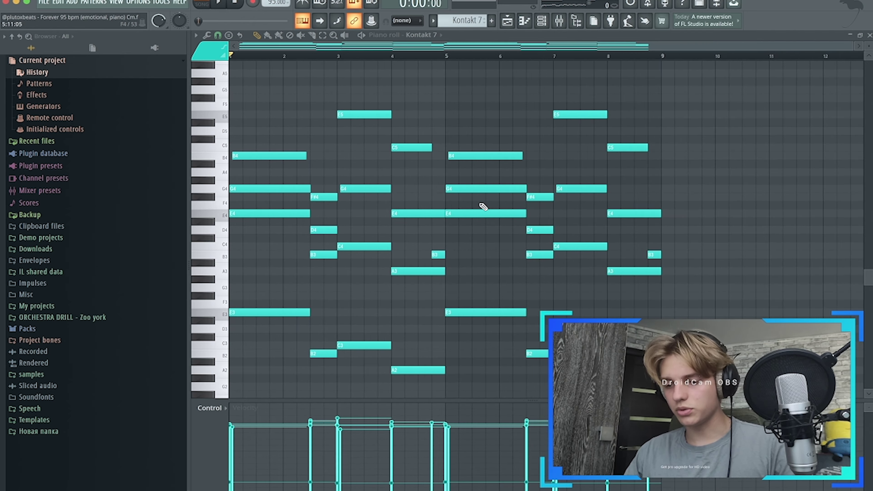
# Shorten all notes of the first chord, including its E3 and E2 bass notes, to end at about bar 2.
pyautogui.scroll(-2, 354, 212)
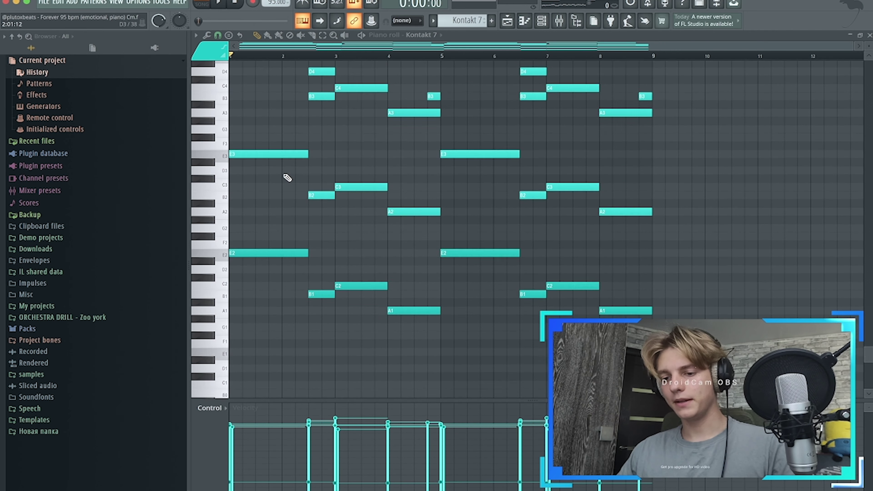
pyautogui.scroll(4, 287, 178)
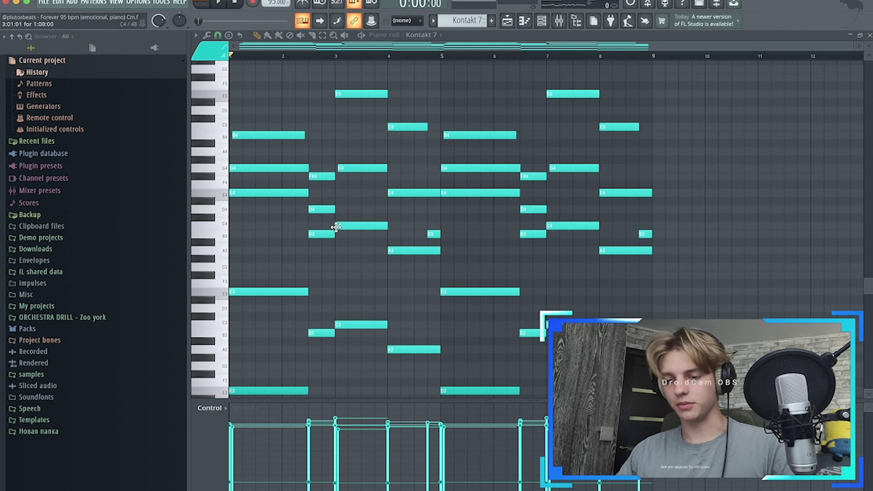
pyautogui.scroll(2, 238, 172)
pyautogui.scroll(4, 263, 164)
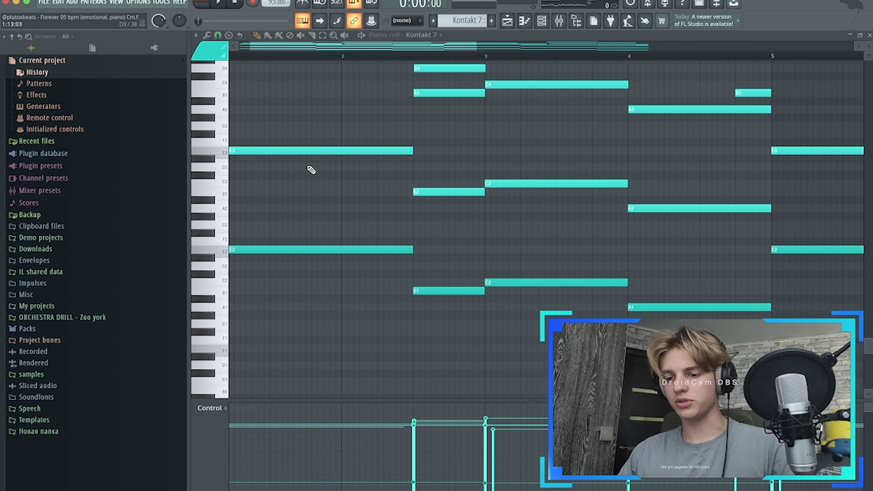
pyautogui.scroll(-4, 312, 170)
pyautogui.scroll(-3, 325, 66)
pyautogui.moveTo(302, 62); pyautogui.dragTo(248, 392)
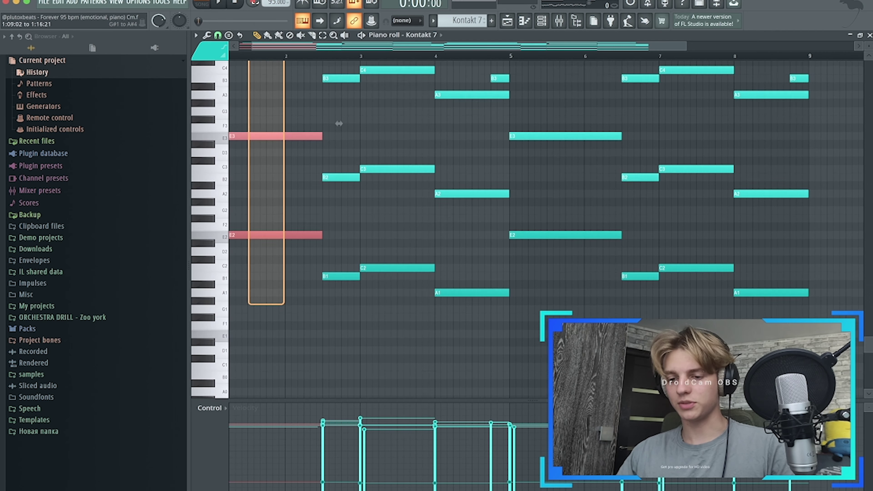
pyautogui.scroll(2, 335, 156)
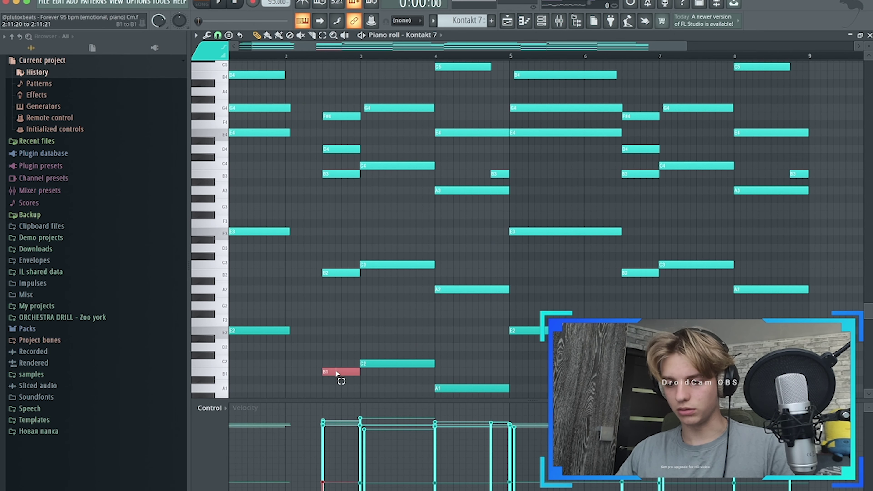
# Try moving the second chord to start at bar 2 and stretching its notes, and undo all the chord timing edits.
pyautogui.moveTo(336, 373); pyautogui.dragTo(287, 121)
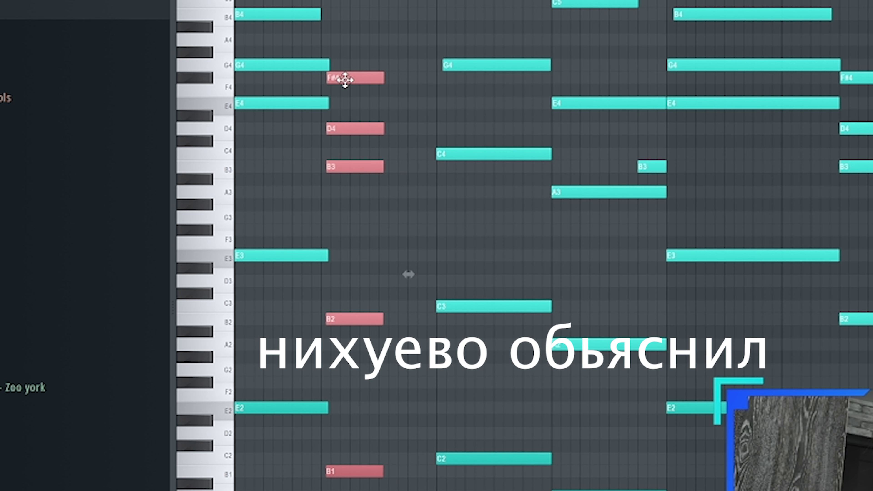
pyautogui.moveTo(379, 79); pyautogui.dragTo(443, 83)
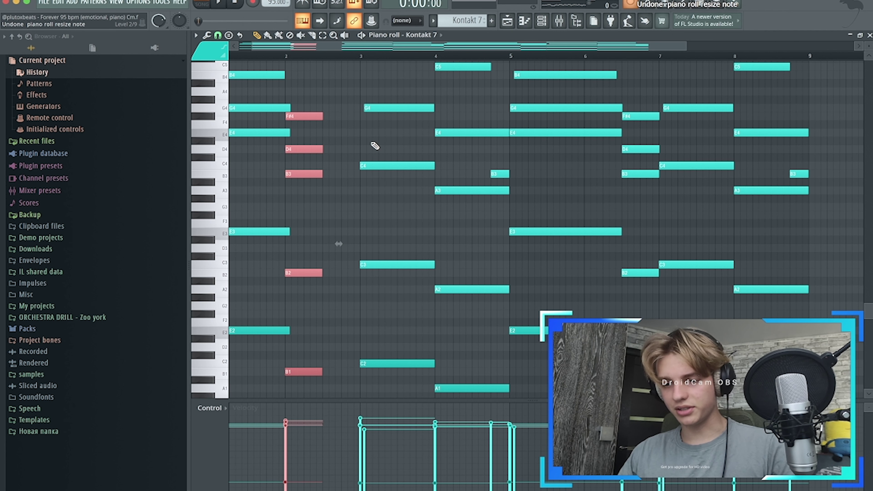
pyautogui.hotkey('ctrl', 'alt', 'z')
pyautogui.hotkey('ctrl', 'alt', 'z')
pyautogui.hotkey('ctrl', 'alt', 'z')
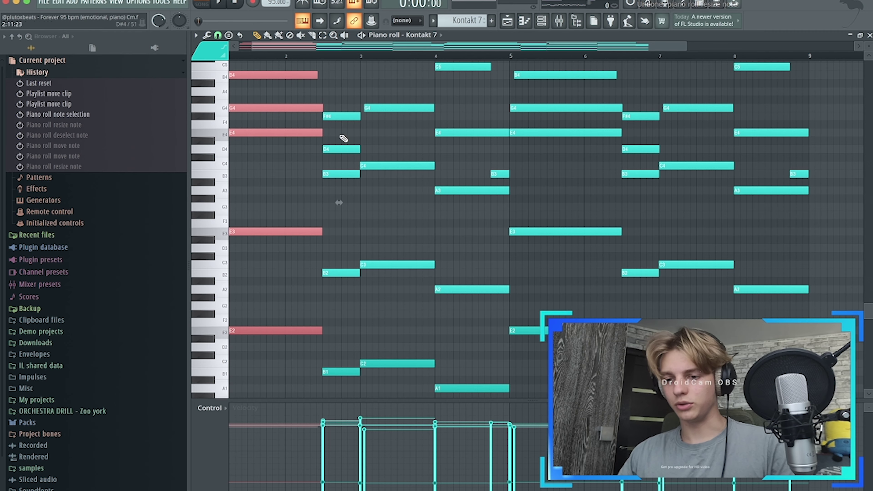
# Select the short B3 passing notes at the ends of bars 4 and 8.
pyautogui.scroll(5, 343, 138)
pyautogui.scroll(-4, 356, 260)
pyautogui.keyDown('ctrl'); pyautogui.scroll(2, 494, 192); pyautogui.keyUp('ctrl')
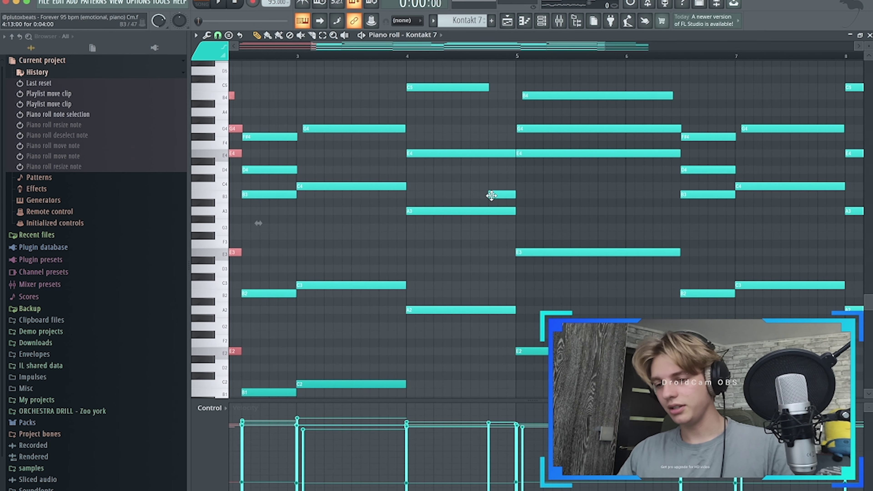
pyautogui.keyDown('ctrl'); pyautogui.click(502, 194); pyautogui.keyUp('ctrl')
pyautogui.keyDown('ctrl'); pyautogui.scroll(-2, 502, 195); pyautogui.keyUp('ctrl')
pyautogui.keyDown('ctrl'); pyautogui.keyDown('shift'); pyautogui.click(645, 194); pyautogui.keyUp('shift'); pyautogui.keyUp('ctrl')
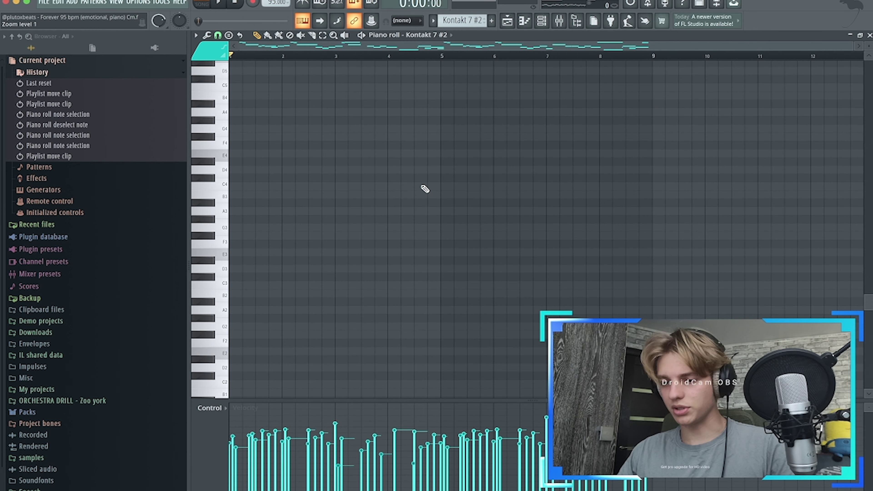
# Bring the high melody notes of the Kontakt 7 #2 pattern into view and play the melody.
pyautogui.scroll(5, 373, 172)
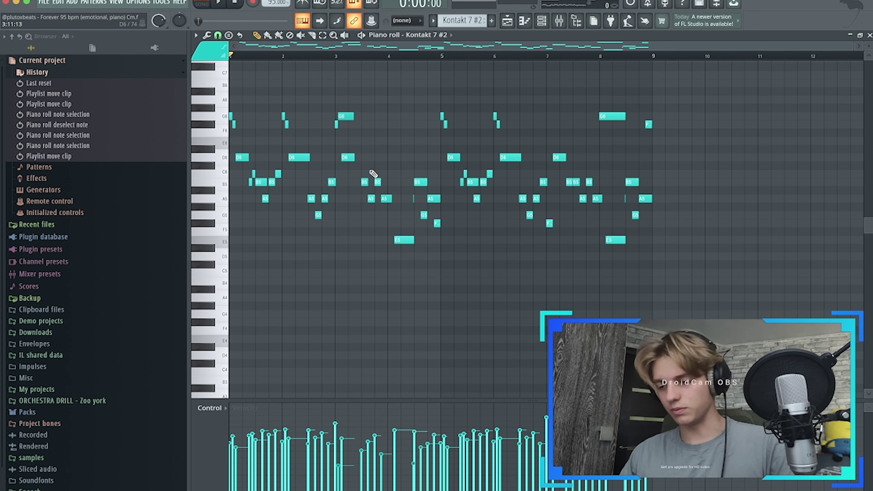
pyautogui.scroll(2, 206, 65)
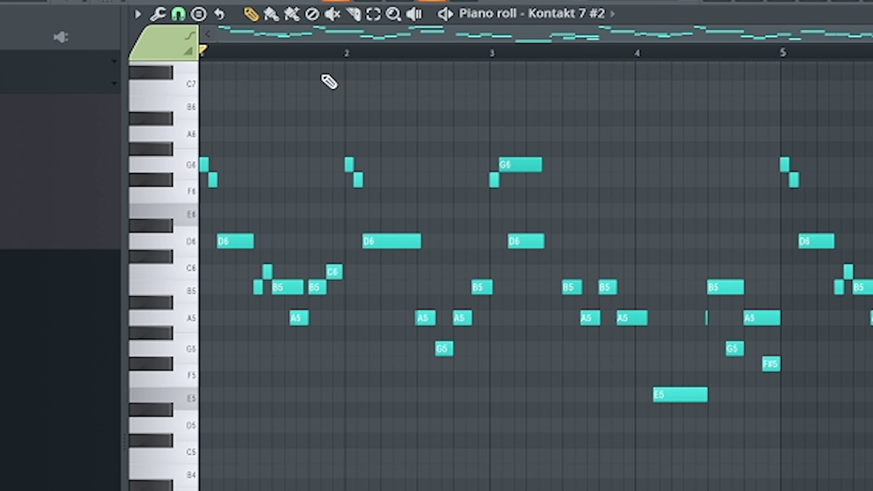
pyautogui.press('space')
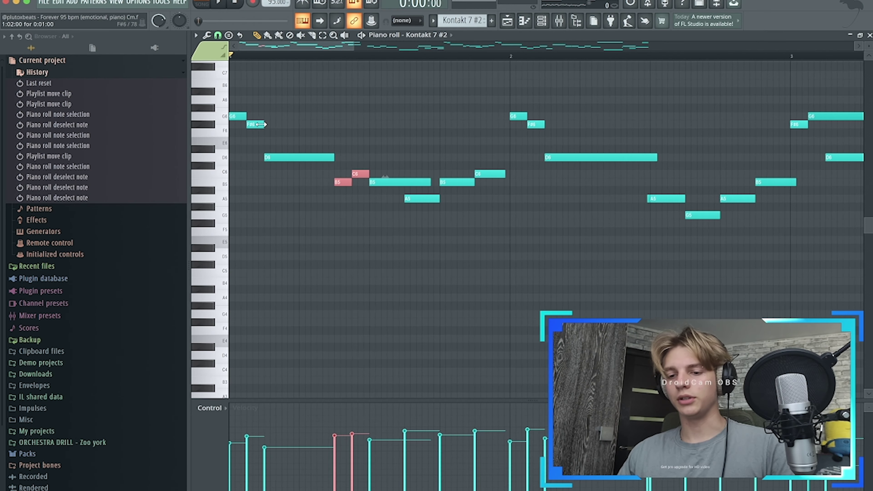
# Select the opening G6 and F#6 melody notes, and delete the stray note added beside them.
pyautogui.click(265, 136)
pyautogui.keyDown('ctrl'); pyautogui.scroll(2, 234, 128); pyautogui.keyUp('ctrl')
pyautogui.keyDown('ctrl'); pyautogui.scroll(-4, 321, 142); pyautogui.keyUp('ctrl')
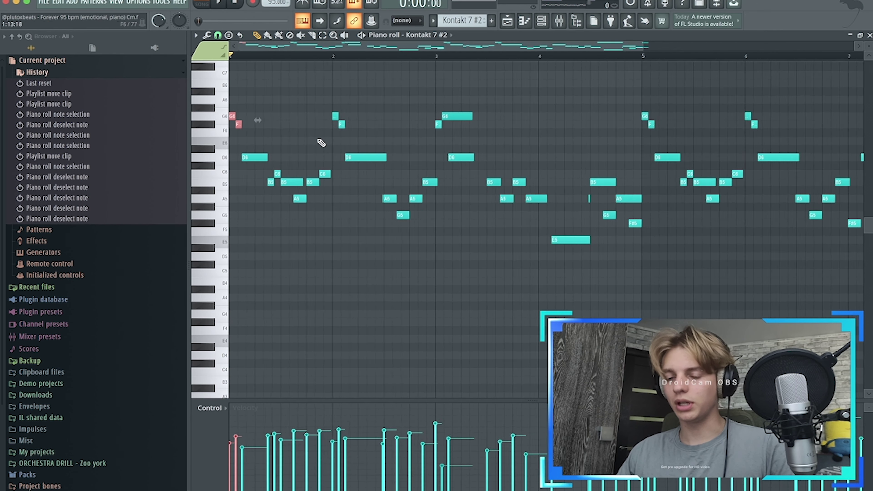
pyautogui.keyDown('ctrl'); pyautogui.scroll(1, 295, 204); pyautogui.keyUp('ctrl')
pyautogui.click(295, 204)
pyautogui.rightClick(344, 208)
pyautogui.keyDown('ctrl'); pyautogui.scroll(-3, 393, 204); pyautogui.keyUp('ctrl')
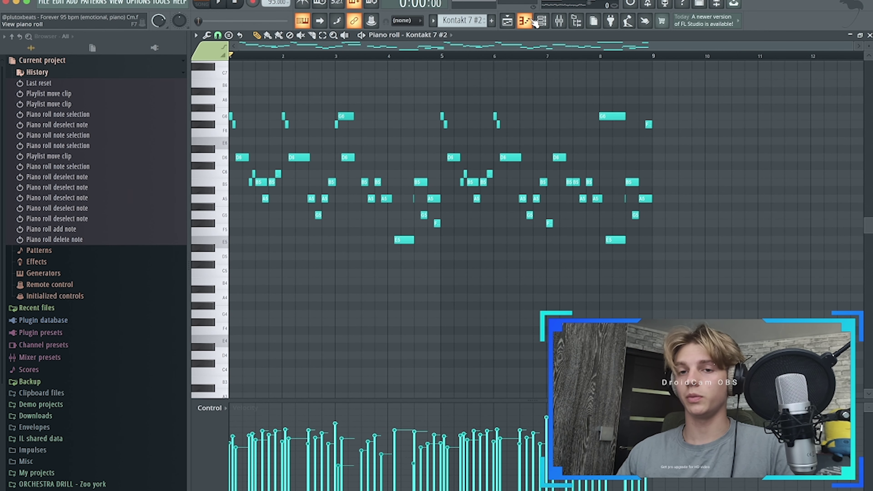
# Select in turn the G6 and F#6 note pairs that open bars 1, 2 and 3 of the melody.
pyautogui.keyDown('ctrl'); pyautogui.scroll(4, 269, 150); pyautogui.keyUp('ctrl')
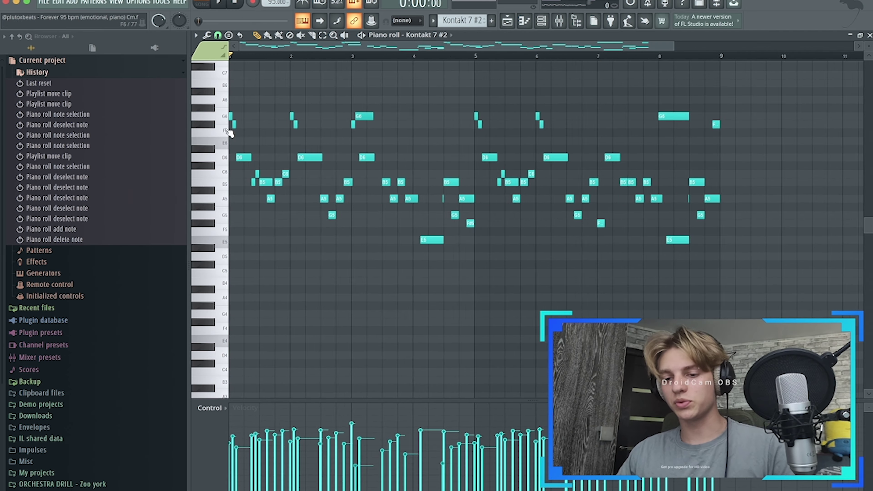
pyautogui.scroll(-3, 309, 139)
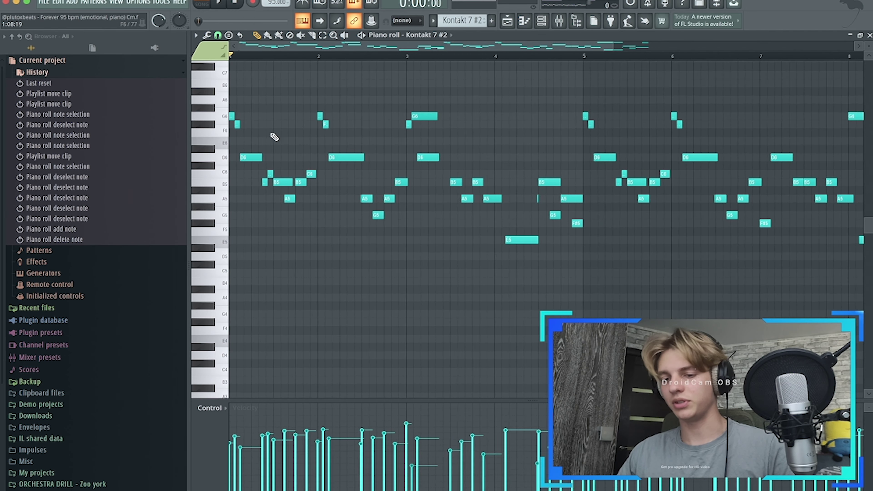
pyautogui.moveTo(273, 134); pyautogui.dragTo(226, 111)
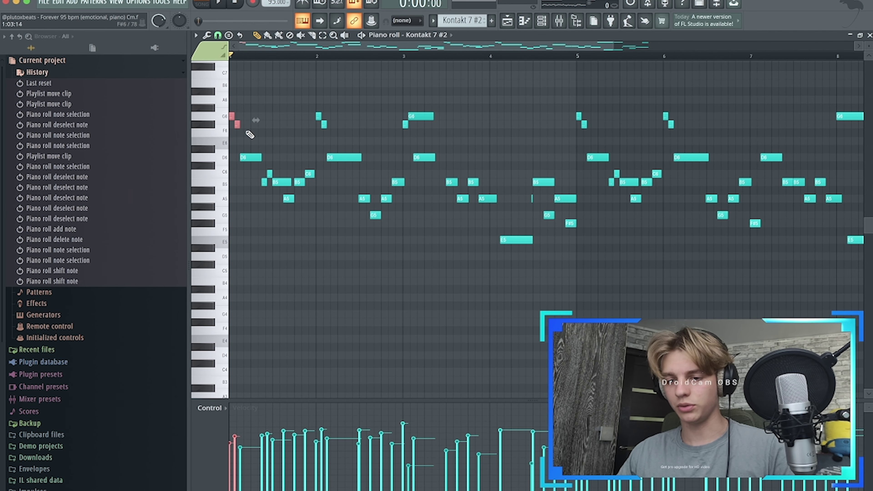
pyautogui.moveTo(261, 138); pyautogui.dragTo(230, 98)
pyautogui.moveTo(335, 136); pyautogui.dragTo(302, 103)
pyautogui.moveTo(438, 139); pyautogui.dragTo(401, 108)
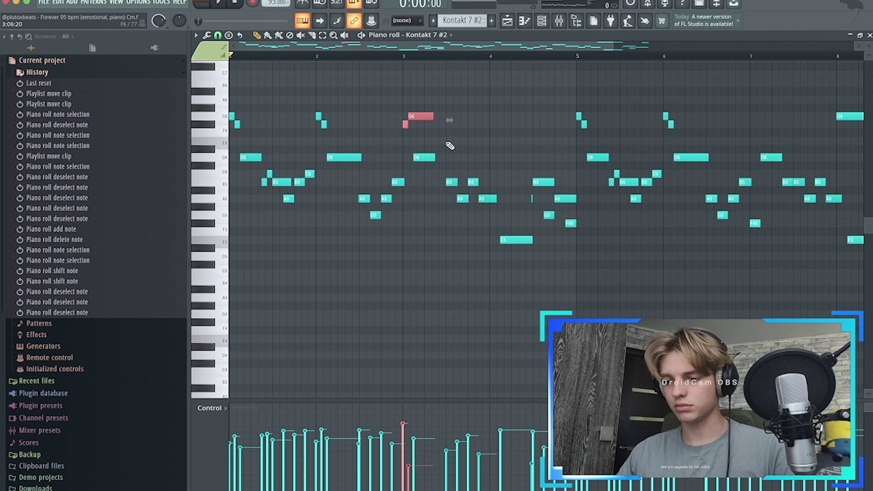
# Select in turn the lower melody phrases ending bars 1 and 2, and play the melody into bar 3.
pyautogui.scroll(-1, 568, 148)
pyautogui.moveTo(627, 132); pyautogui.dragTo(230, 109)
pyautogui.moveTo(305, 207); pyautogui.dragTo(263, 170)
pyautogui.moveTo(408, 238); pyautogui.dragTo(327, 178)
pyautogui.press('space')
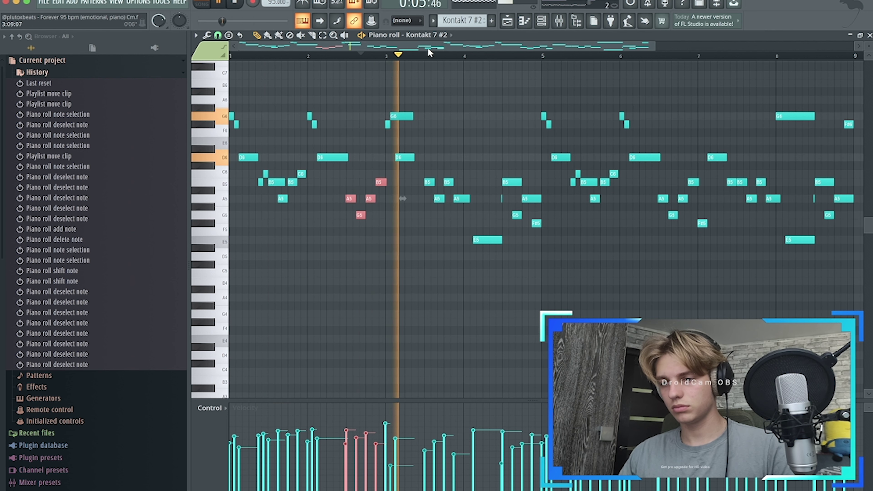
pyautogui.press('space')
# Select the long E5 melody note in bar 4 and set the playback position to its start.
pyautogui.scroll(-2, 509, 187)
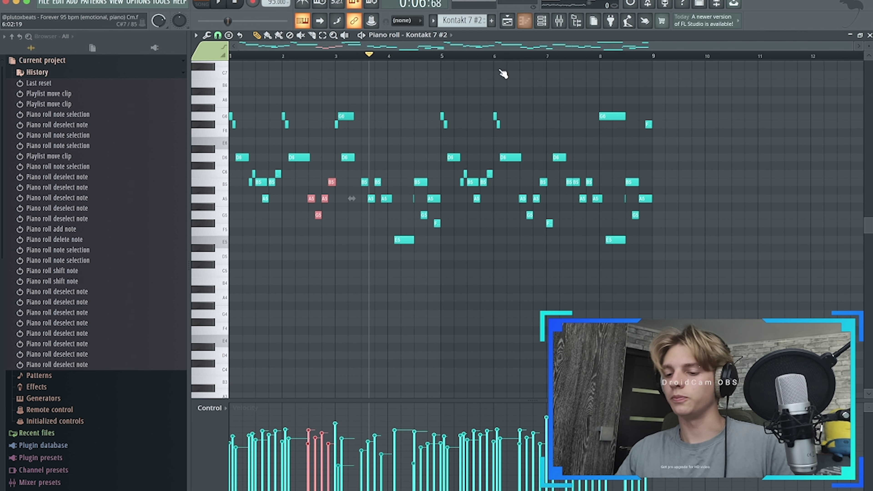
pyautogui.scroll(-3, 306, 210)
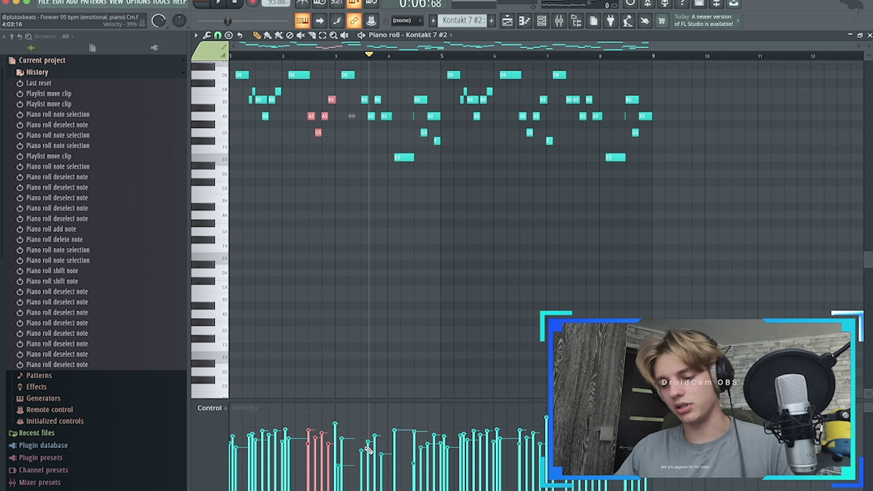
pyautogui.scroll(3, 468, 238)
pyautogui.keyDown('ctrl'); pyautogui.scroll(4, 406, 257); pyautogui.keyUp('ctrl')
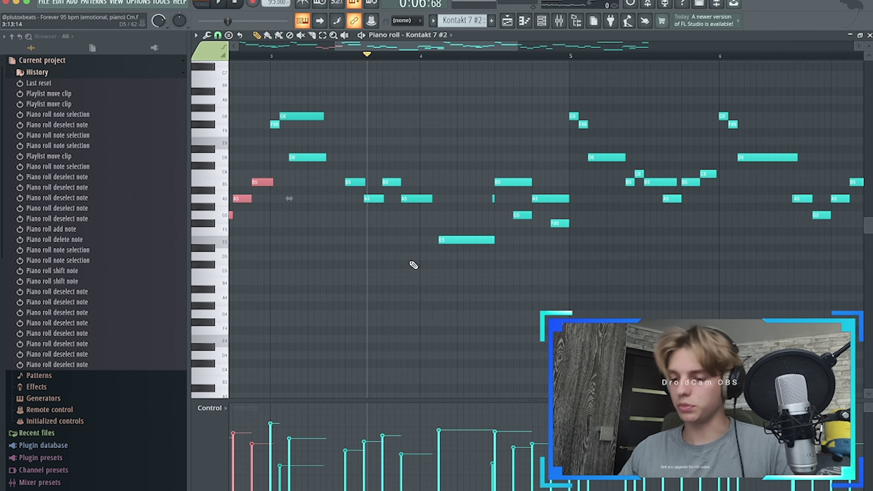
pyautogui.click(457, 239)
pyautogui.keyDown('ctrl'); pyautogui.scroll(2, 482, 345); pyautogui.keyUp('ctrl')
pyautogui.click(439, 57)
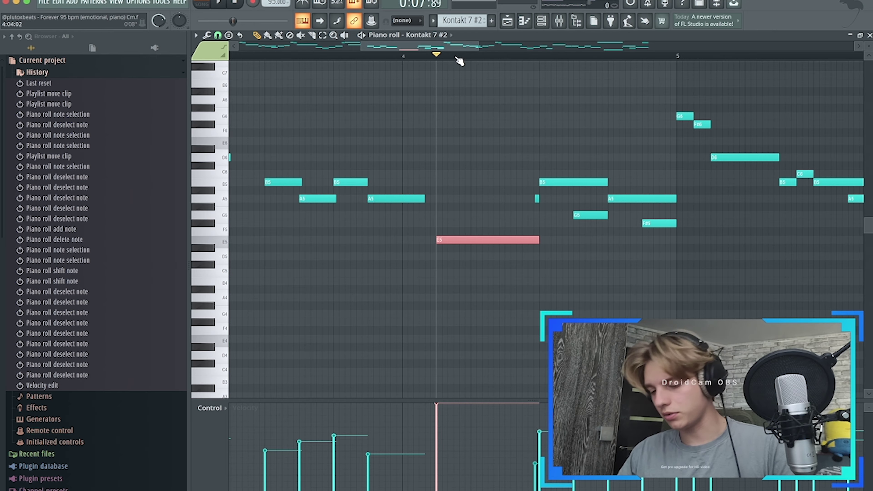
# Try low and high velocities on the bar 4 E5 note, settle near its neighbours' level, and select all melody notes.
pyautogui.click(444, 483)
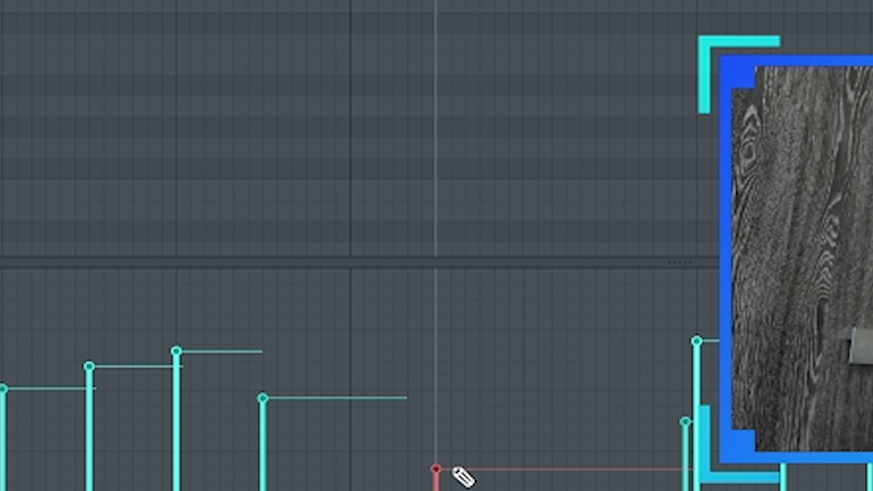
pyautogui.moveTo(455, 469); pyautogui.dragTo(466, 320)
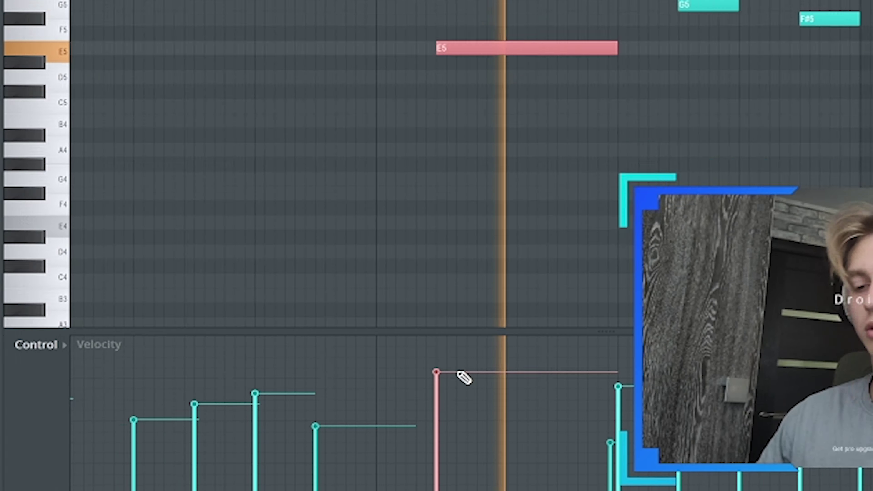
pyautogui.moveTo(458, 373); pyautogui.dragTo(449, 409)
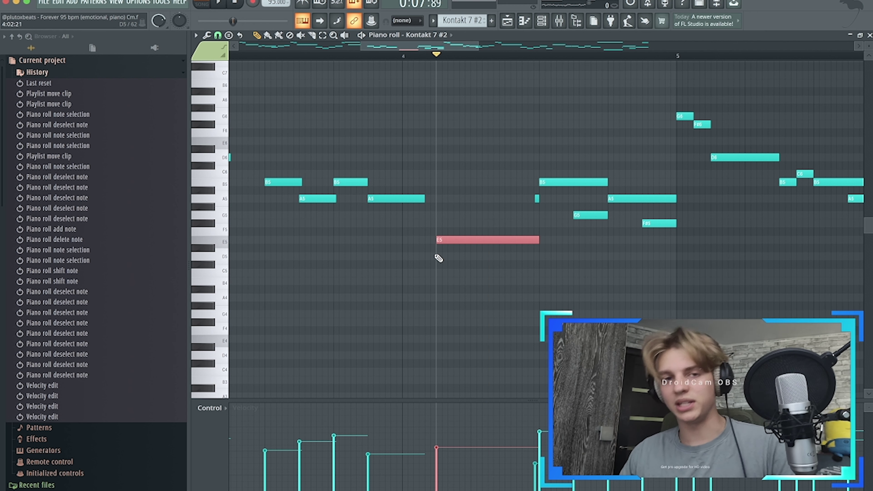
pyautogui.keyDown('ctrl'); pyautogui.scroll(-5, 477, 291); pyautogui.keyUp('ctrl')
pyautogui.hotkey('ctrl', 'a')
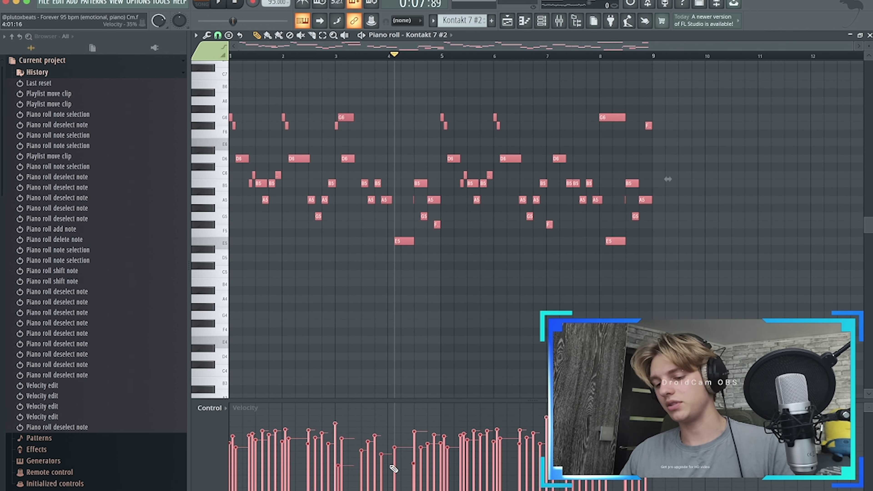
# Open the mixer and examine the RVox Stereo compressor settings on Insert 1.
pyautogui.click(559, 21)
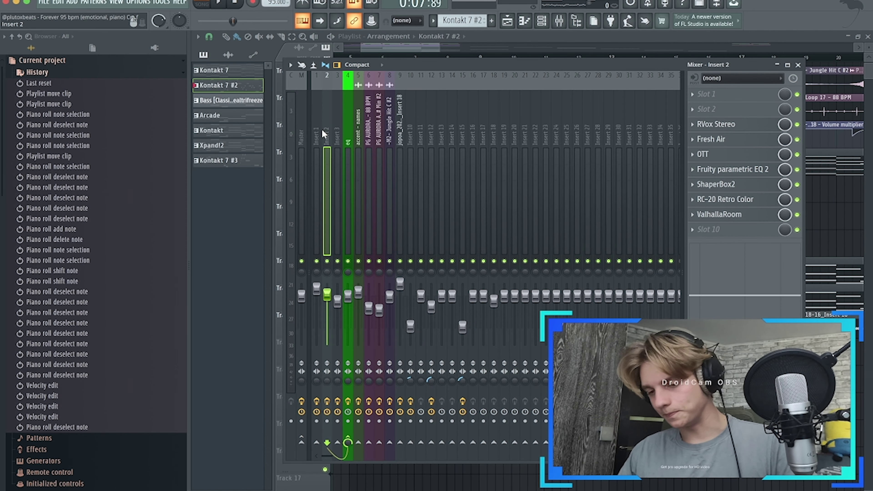
pyautogui.click(738, 110)
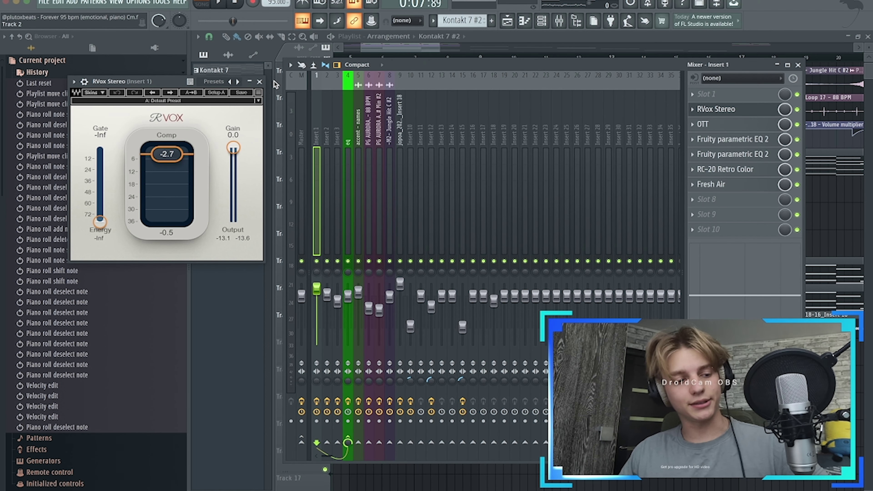
pyautogui.press('Escape')
# Show the OTT compressor on Insert 1 and nudge its high-band gain.
pyautogui.click(707, 124)
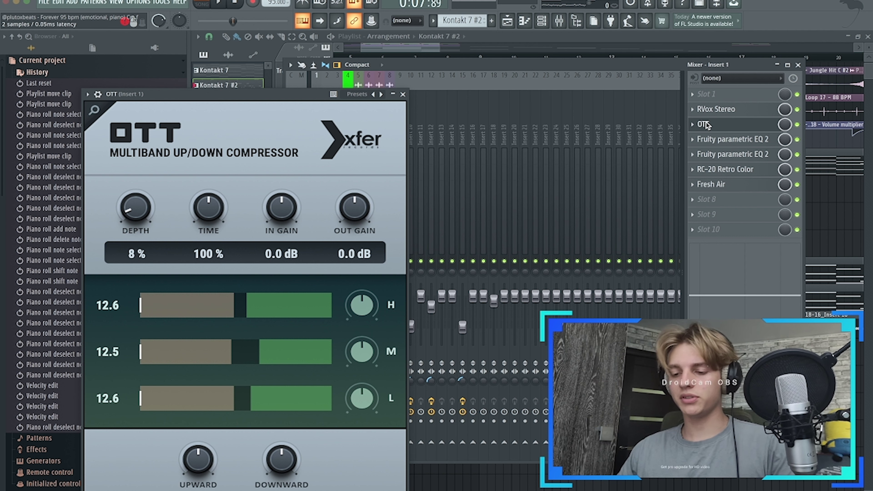
pyautogui.moveTo(365, 316); pyautogui.dragTo(359, 307)
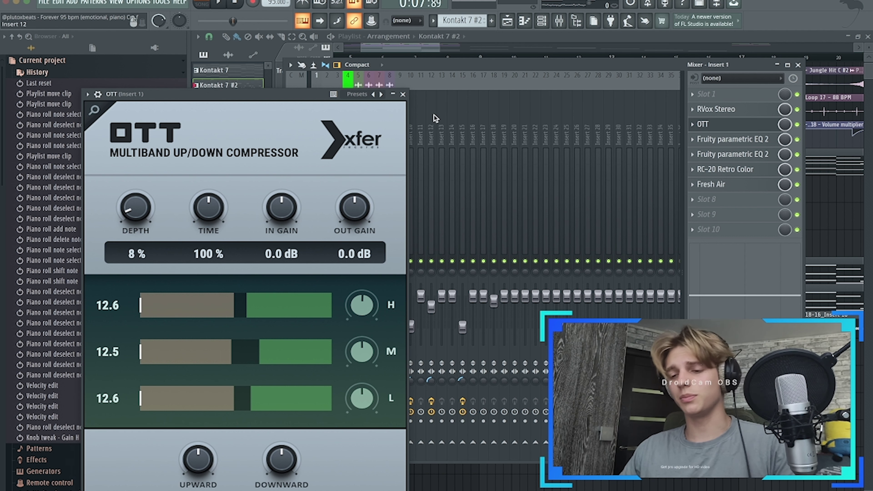
pyautogui.click(403, 94)
# Adjust the frequency and level of band 5 slightly in the second Fruity parametric EQ 2 on Insert 1.
pyautogui.click(759, 139)
pyautogui.click(760, 139)
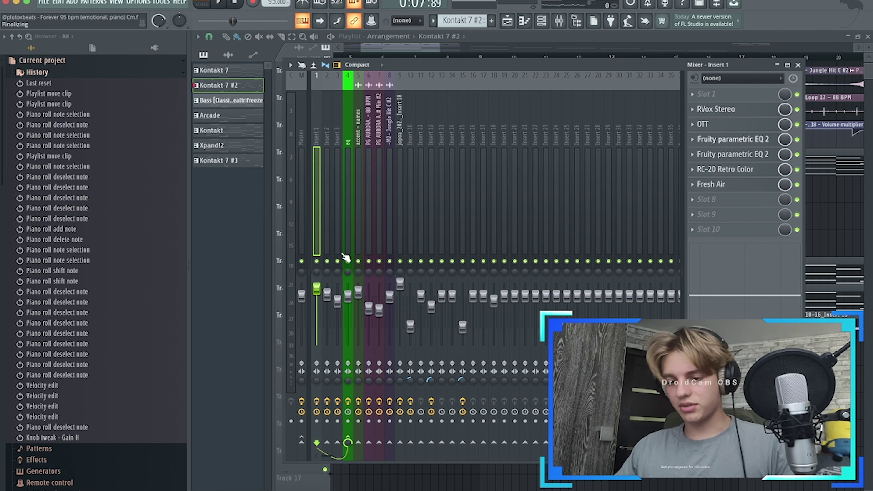
pyautogui.moveTo(365, 145); pyautogui.dragTo(371, 137)
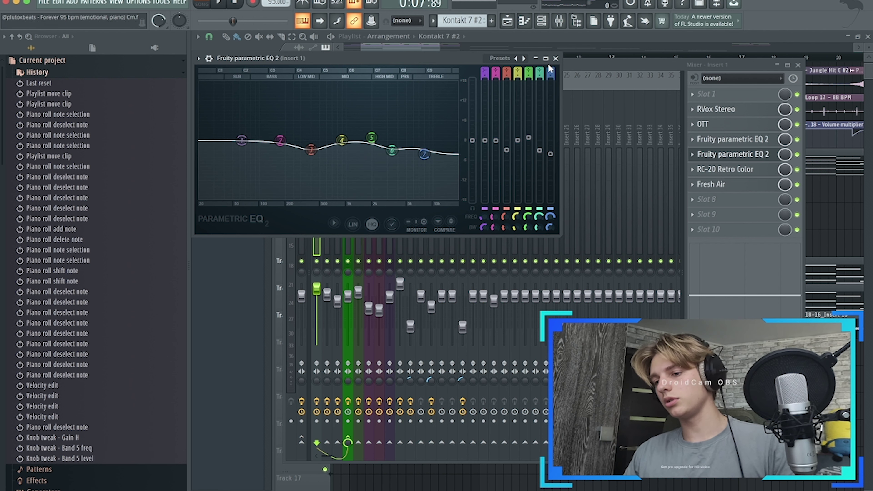
pyautogui.click(555, 58)
# Examine the RC-20 Retro Color preset list with Vinyl 3 and the Fresh Air effect on Insert 1.
pyautogui.click(725, 169)
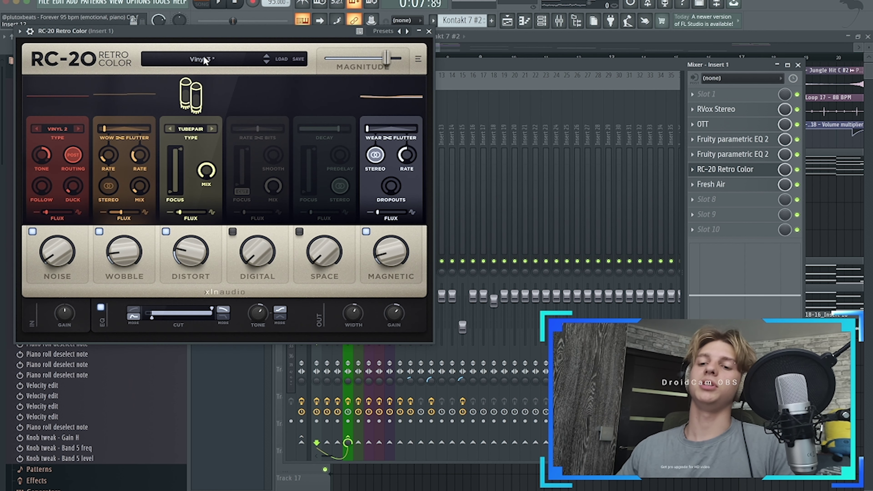
pyautogui.click(204, 60)
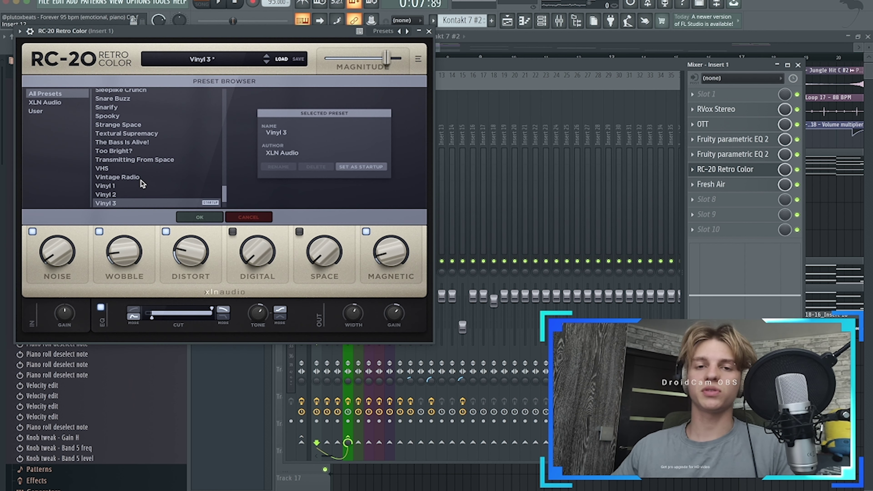
pyautogui.click(740, 186)
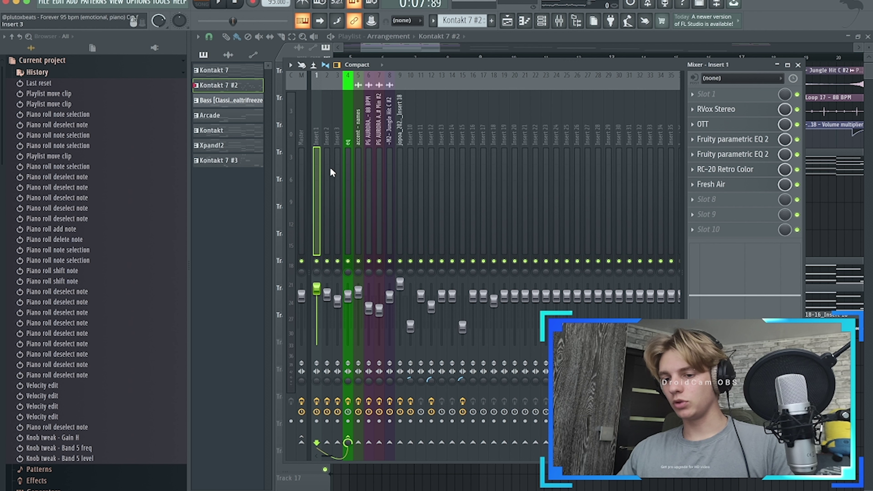
# On Insert 2, give ShaperBox2's panning a sine wave at 61% mix, and view the ValhallaRoom reverb settings.
pyautogui.click(329, 160)
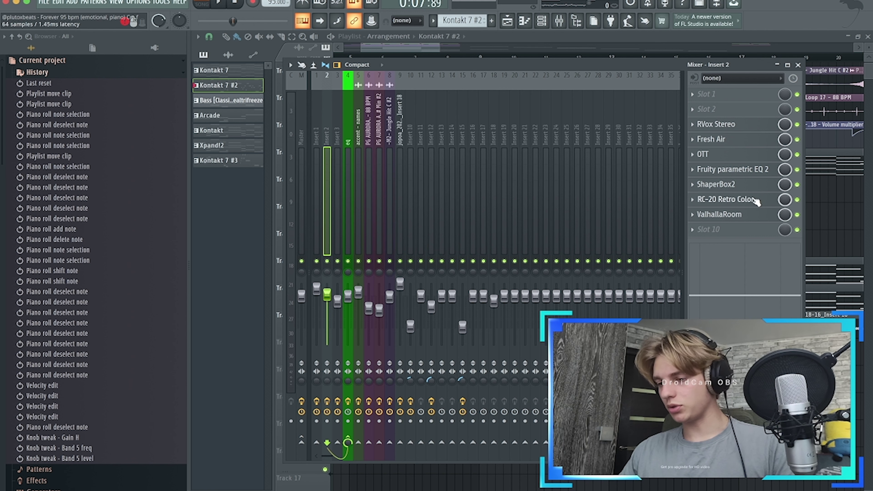
pyautogui.click(728, 185)
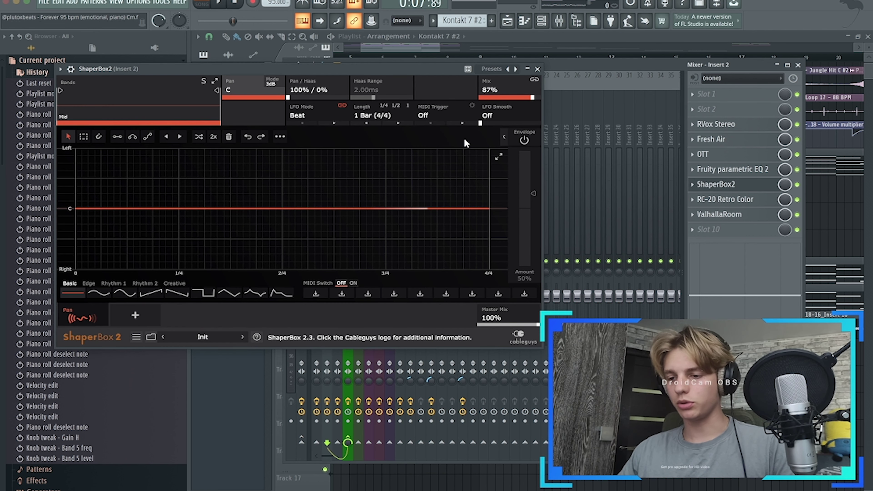
pyautogui.click(111, 293)
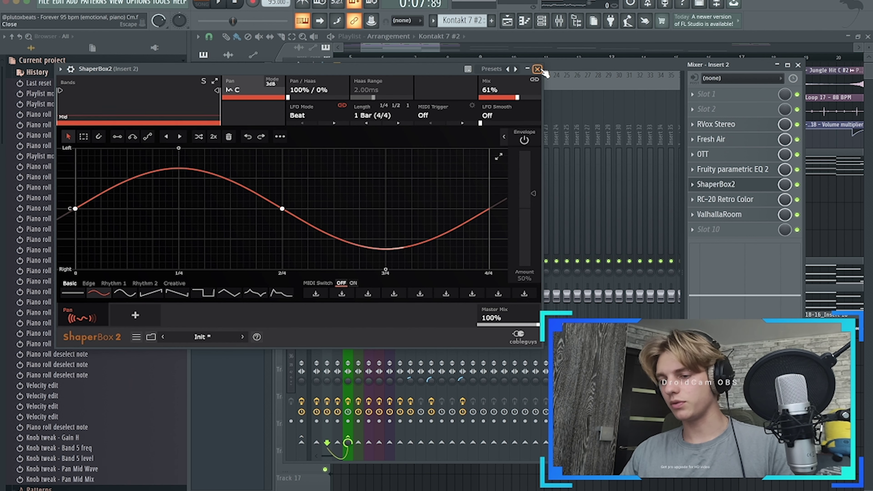
pyautogui.click(537, 69)
pyautogui.click(724, 215)
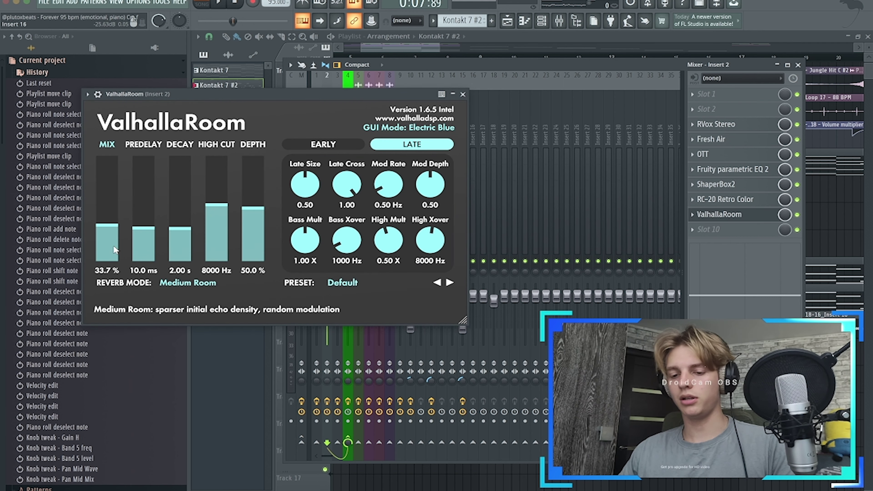
pyautogui.click(462, 94)
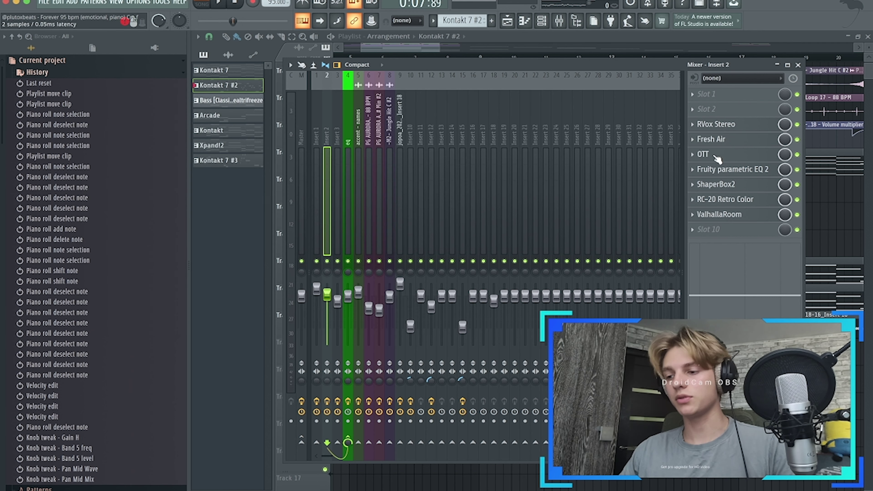
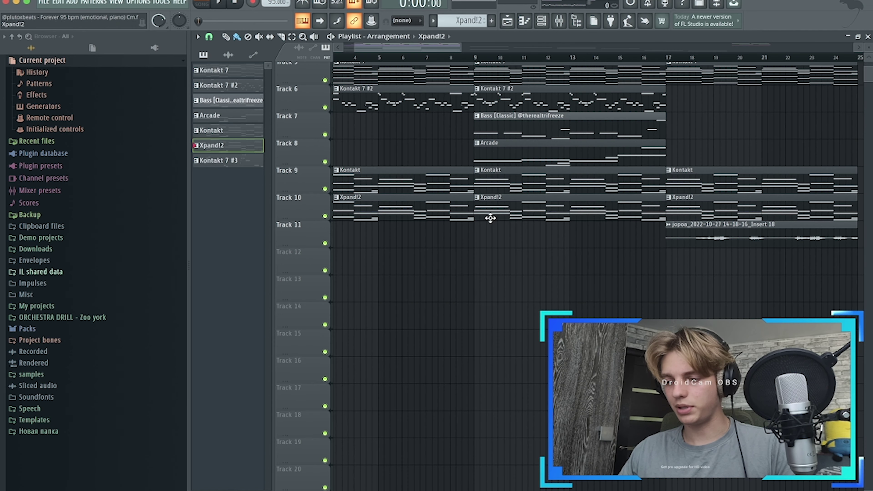
# Open the Xpand!2 pattern from the playlist in the piano roll and play its chords.
pyautogui.doubleClick(490, 218)
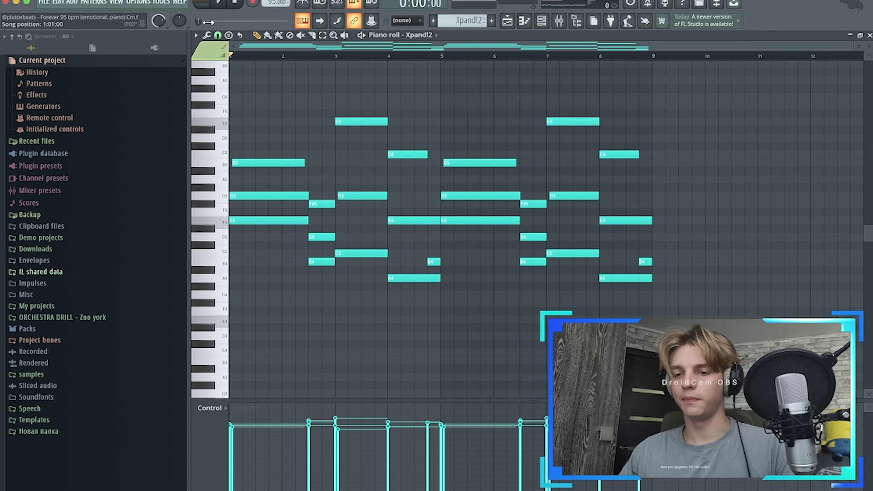
pyautogui.press('space')
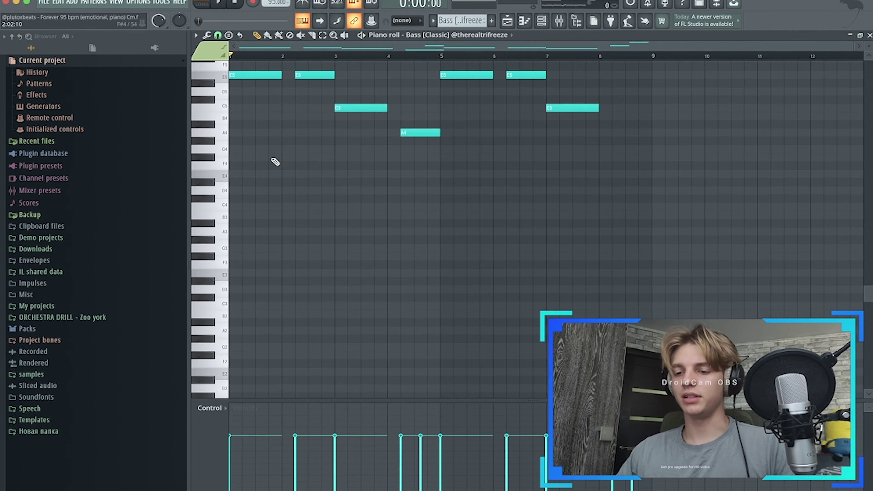
# Select the lower bass notes in the piano roll, and the high A6 note at the end of bar 8.
pyautogui.scroll(3, 273, 161)
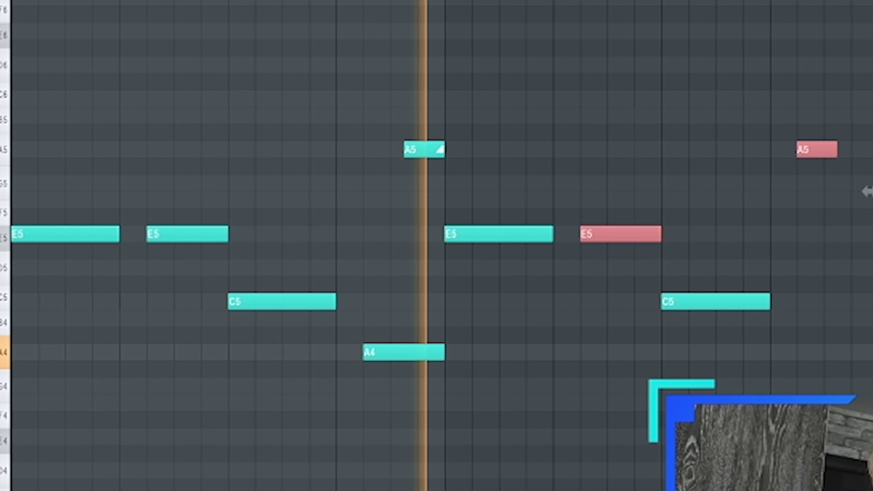
pyautogui.moveTo(863, 423); pyautogui.dragTo(1, 181)
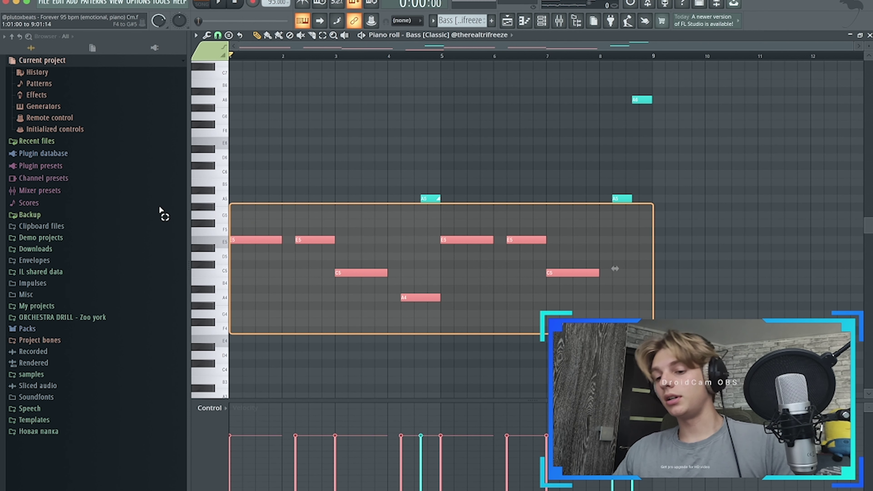
pyautogui.moveTo(160, 210); pyautogui.dragTo(272, 363)
pyautogui.keyDown('ctrl'); pyautogui.click(641, 100); pyautogui.keyUp('ctrl')
pyautogui.scroll(6, 677, 127)
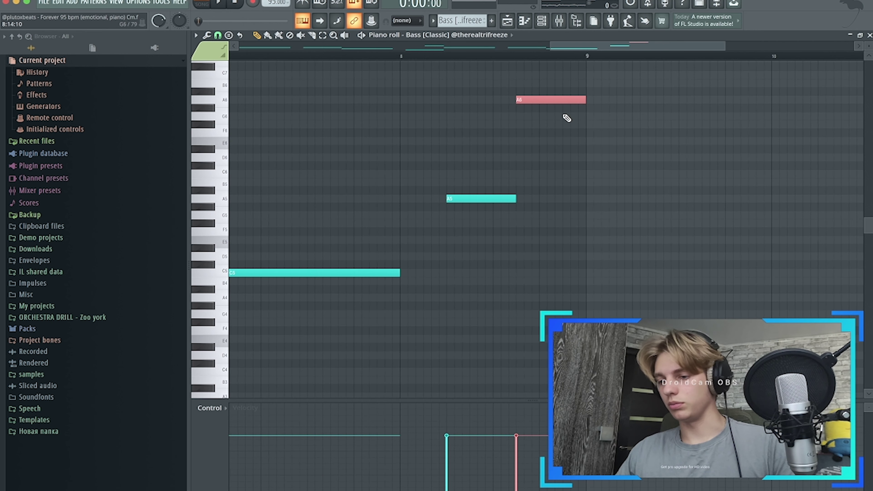
# Clear the note selection and play the final bass notes from bar 8.
pyautogui.moveTo(545, 108); pyautogui.dragTo(546, 133)
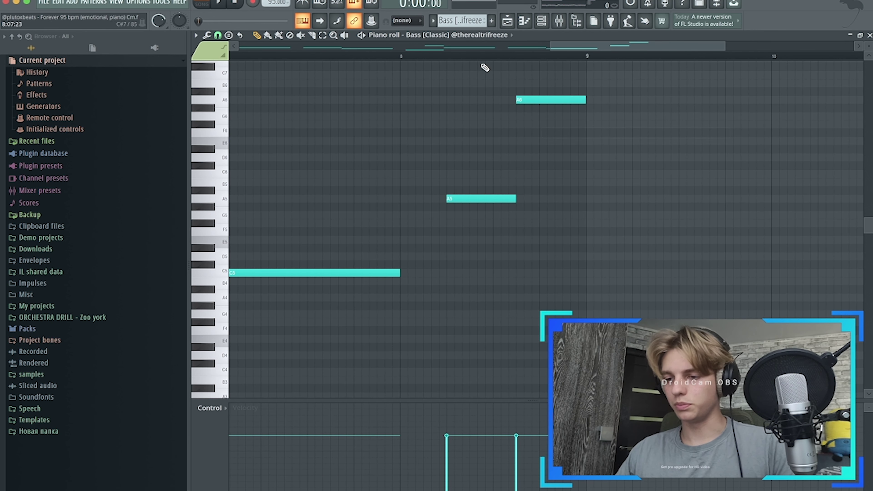
pyautogui.click(474, 57)
pyautogui.press('space')
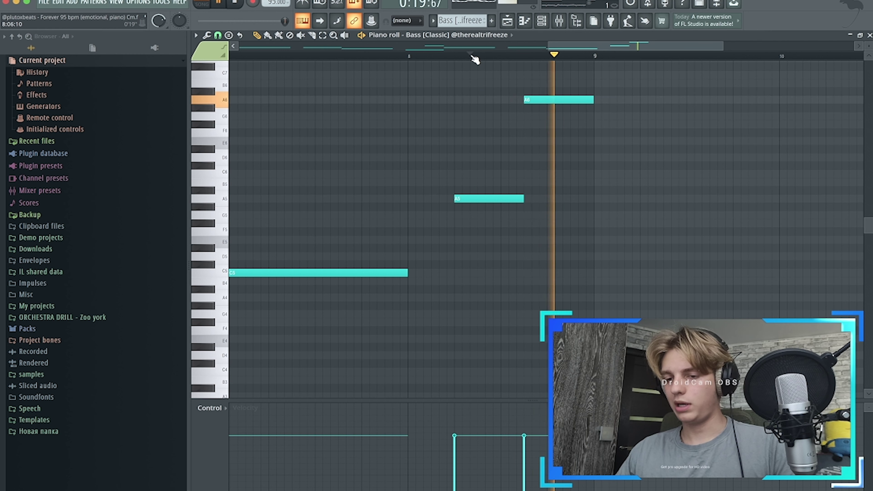
# View the Bass [Classic] channel's sampler settings, and show the Arcade pattern's melody in the piano roll.
pyautogui.click(493, 35)
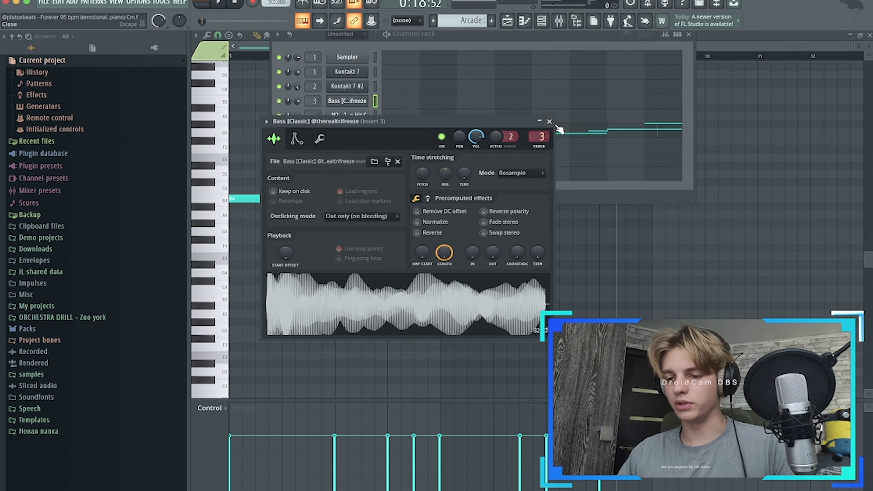
pyautogui.press('Escape')
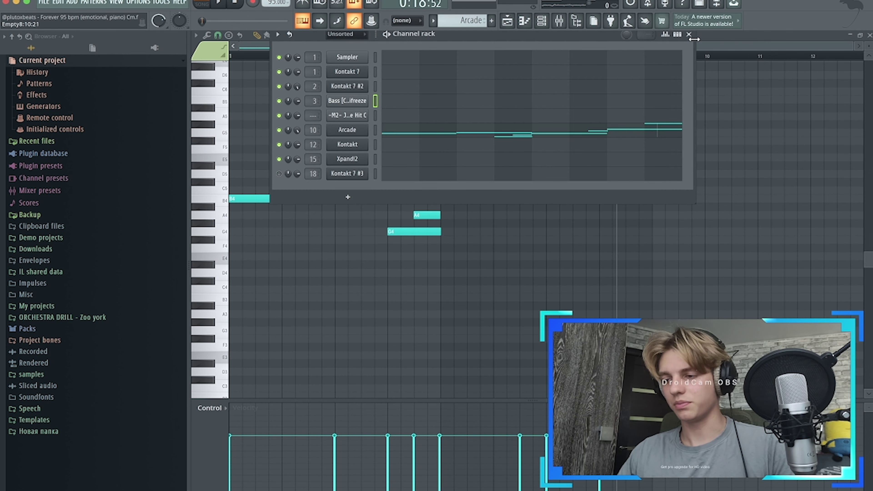
pyautogui.click(689, 35)
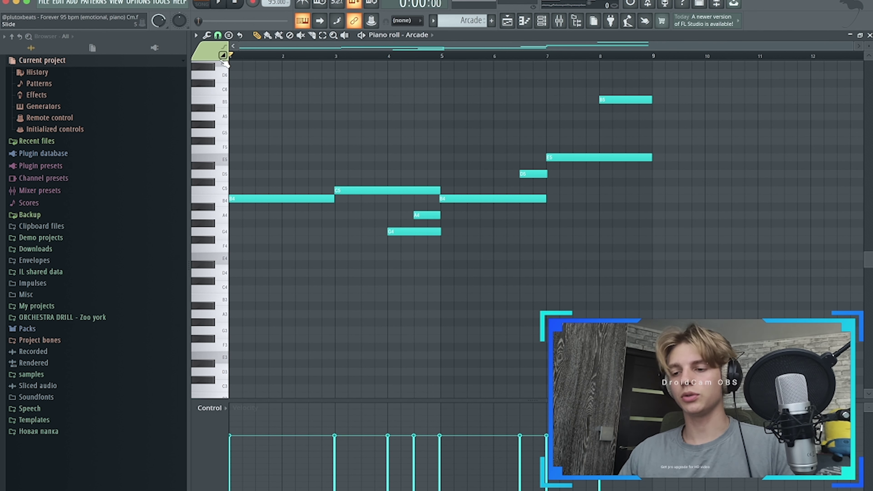
pyautogui.click(549, 23)
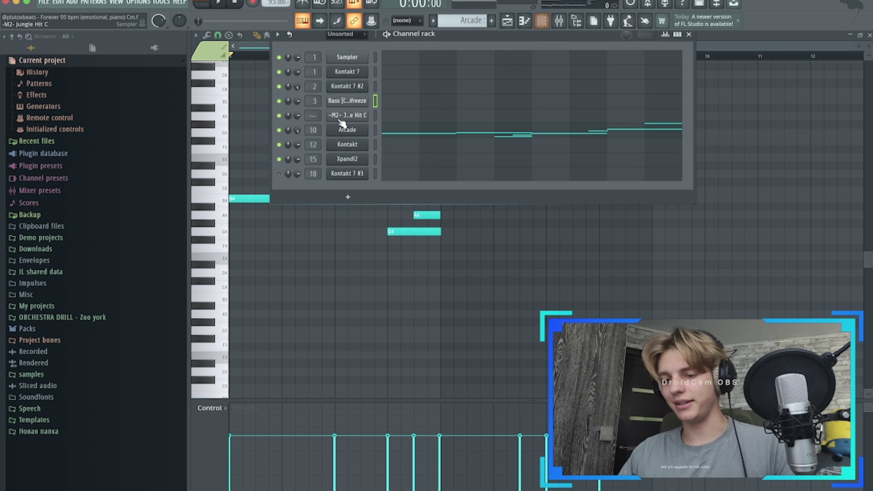
pyautogui.click(345, 113)
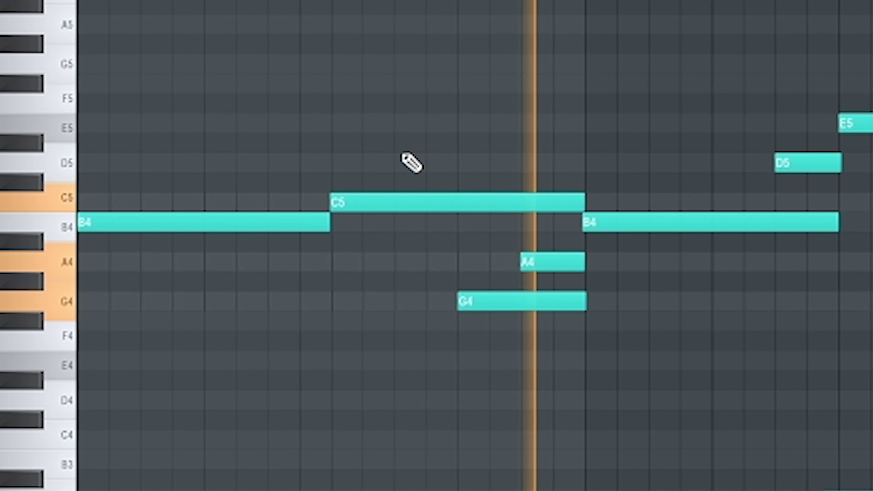
# Stop playback and unmute the Arcade track, Track 8, in the playlist.
pyautogui.press('space')
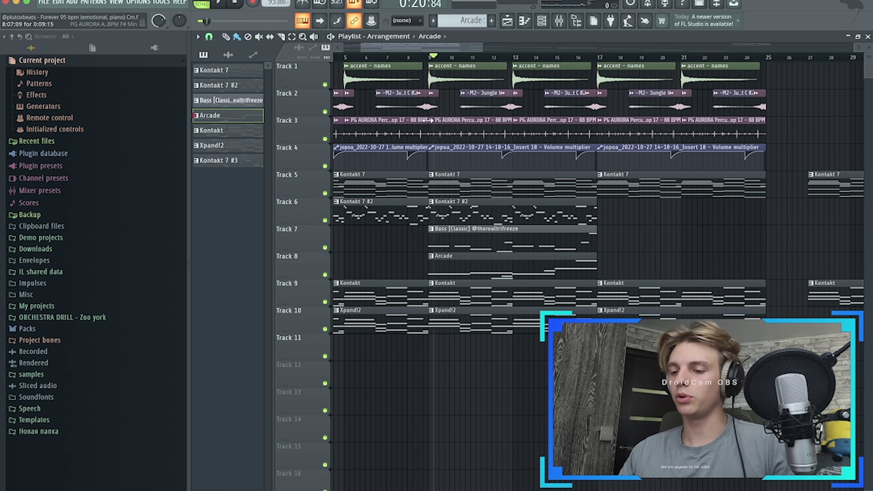
pyautogui.scroll(3, 428, 120)
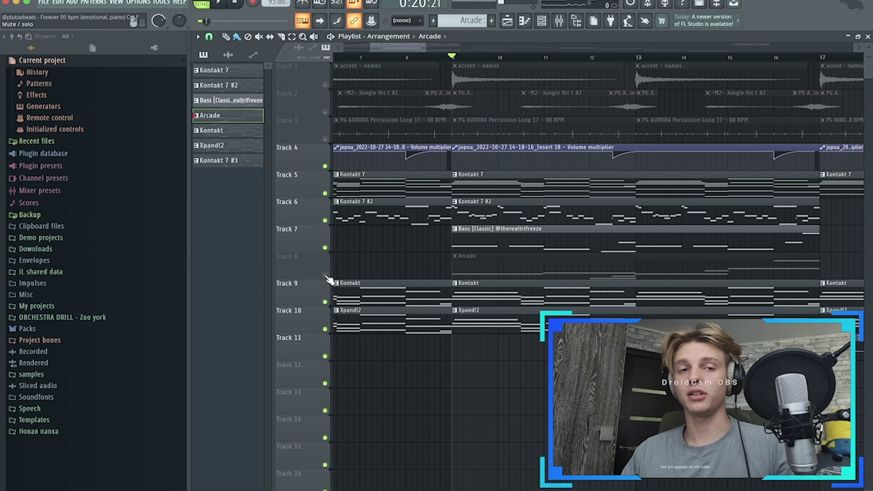
pyautogui.click(17, 331)
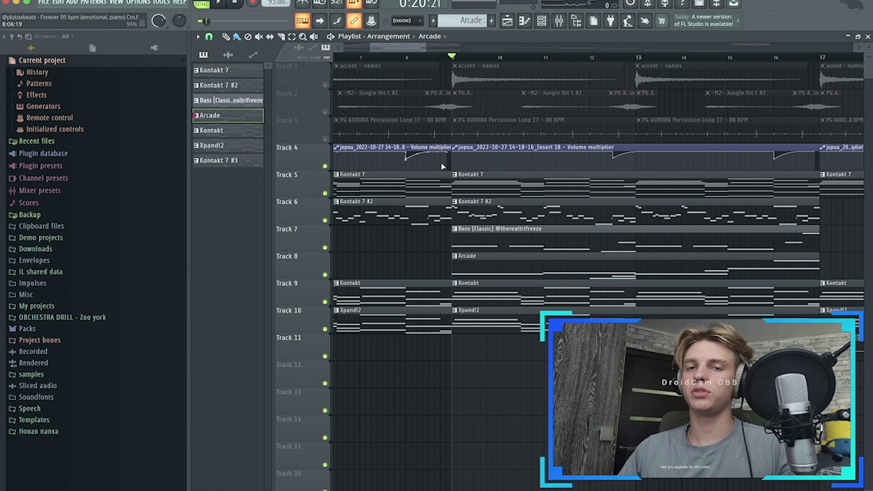
# Examine the RVox Stereo, A1StereoControl, ValhallaRoom and HalfTime effects on the mixer's Insert 10.
pyautogui.press('F9')
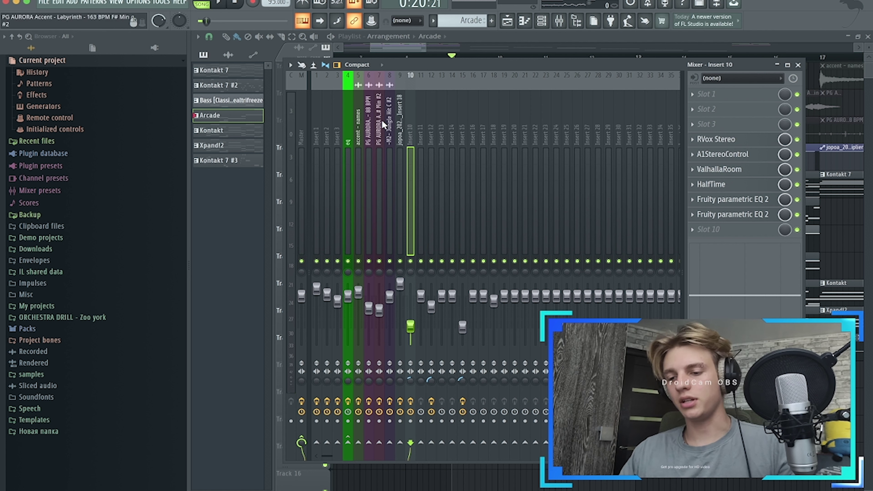
pyautogui.click(716, 138)
pyautogui.click(716, 139)
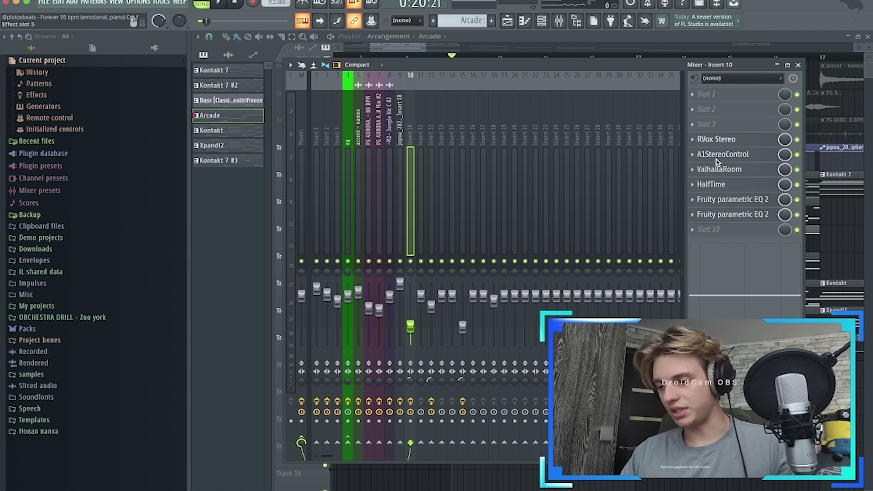
pyautogui.click(721, 154)
pyautogui.click(721, 154)
pyautogui.click(722, 170)
pyautogui.click(739, 170)
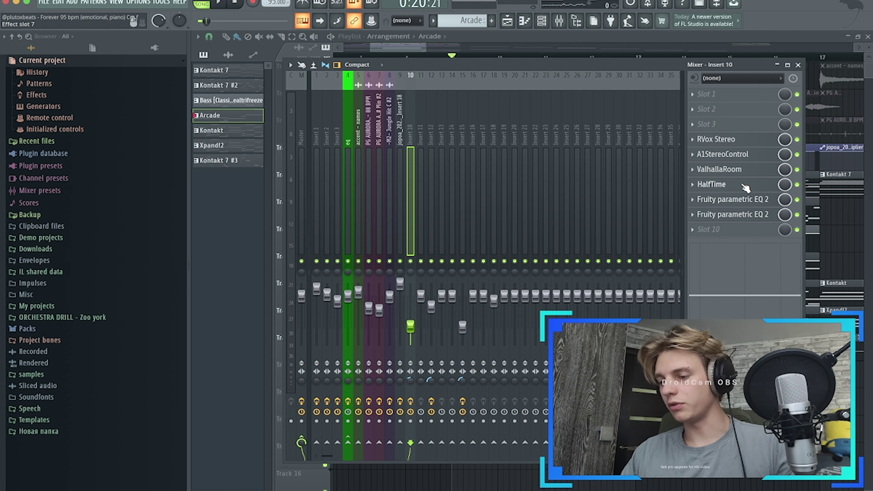
pyautogui.click(744, 186)
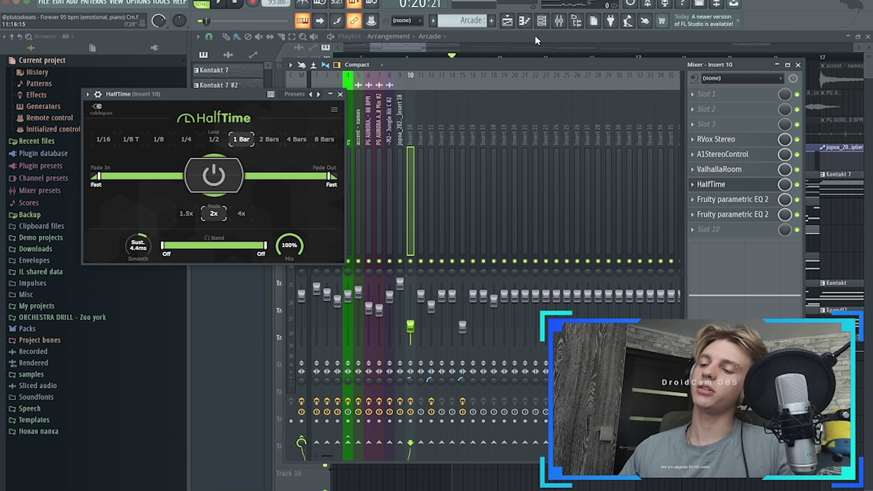
# View the Excommunicated preset in the Arcade instrument's window.
pyautogui.click(541, 21)
pyautogui.click(358, 132)
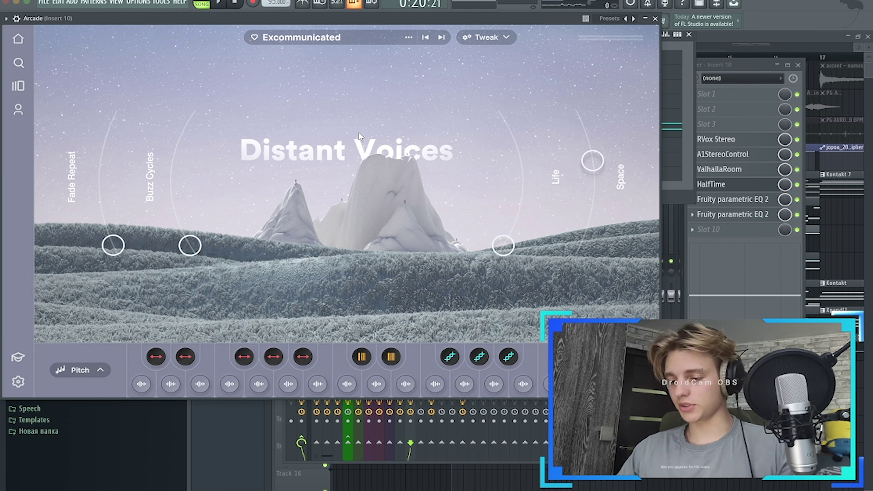
pyautogui.click(603, 369)
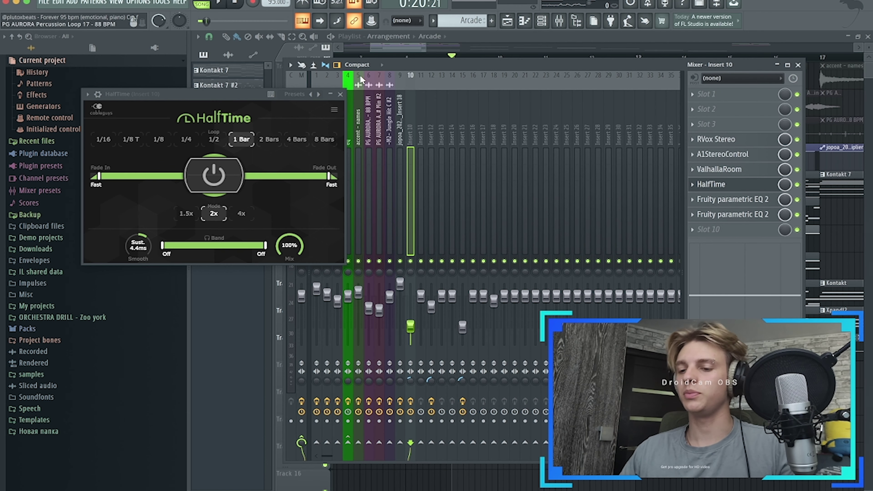
# Close HalfTime, check the last Fruity parametric EQ 2 on Insert 10, and close the mixer.
pyautogui.click(340, 94)
pyautogui.click(746, 215)
pyautogui.click(744, 216)
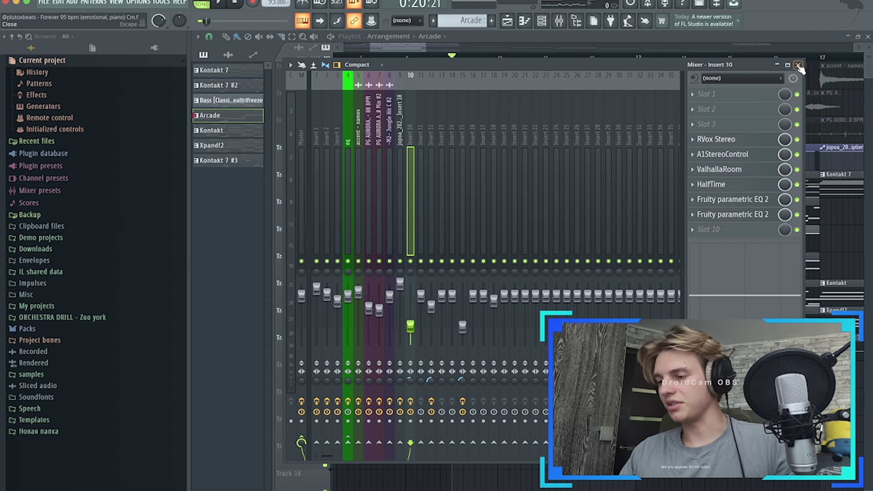
pyautogui.click(797, 65)
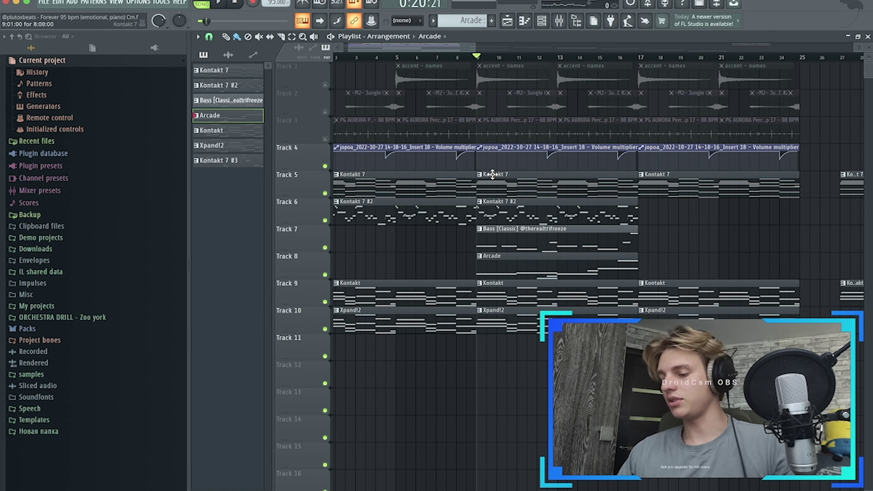
# Show the Kontakt 7 #3 pattern in the piano roll and view its instrument from the channel rack.
pyautogui.scroll(2, 532, 196)
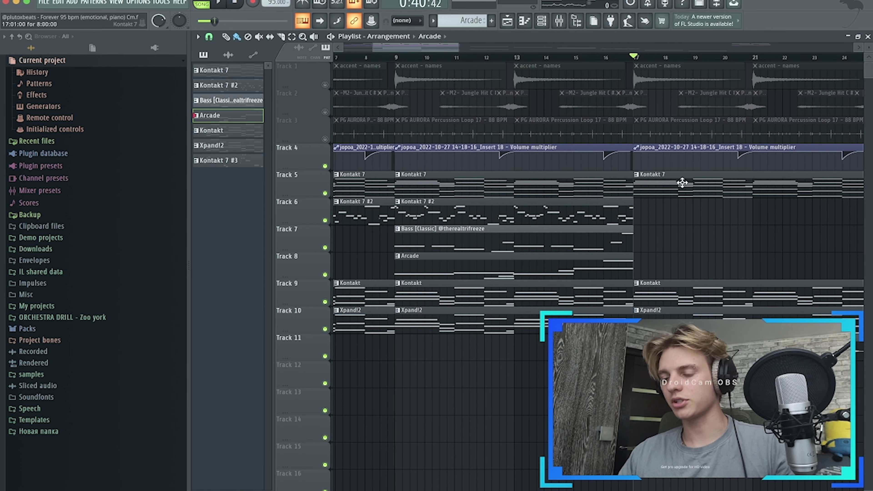
pyautogui.scroll(-3, 653, 207)
pyautogui.scroll(5, 612, 274)
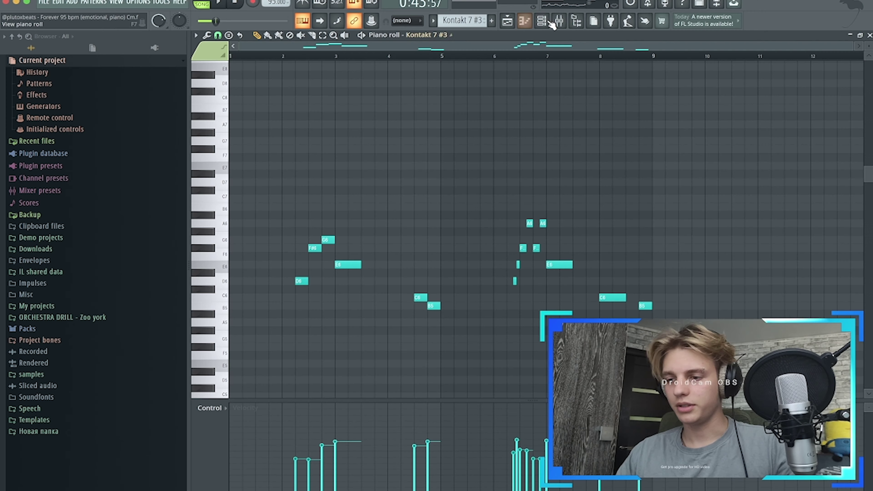
pyautogui.click(547, 21)
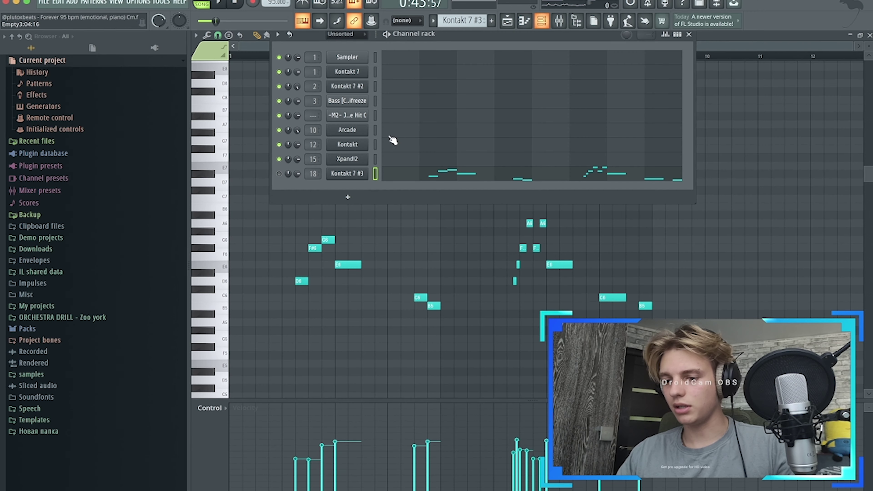
pyautogui.click(356, 177)
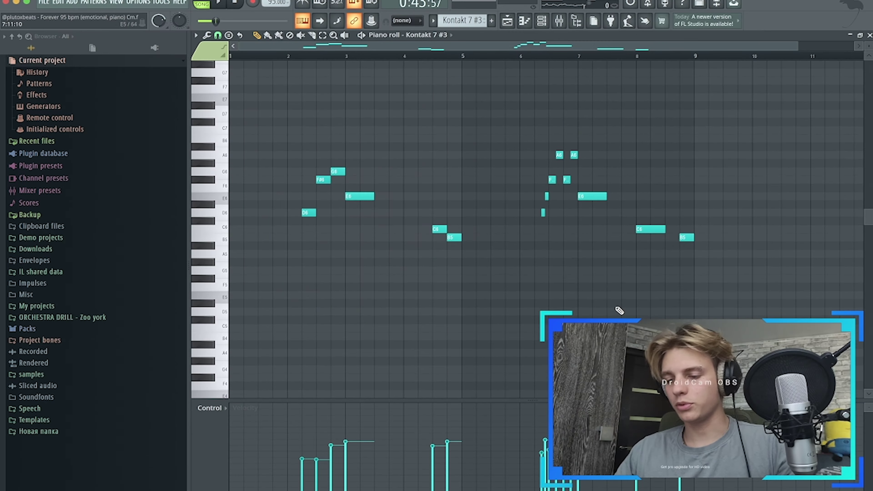
# Delete all notes from the Kontakt 7 #3 pattern in the piano roll.
pyautogui.hotkey('ctrl', 'a')
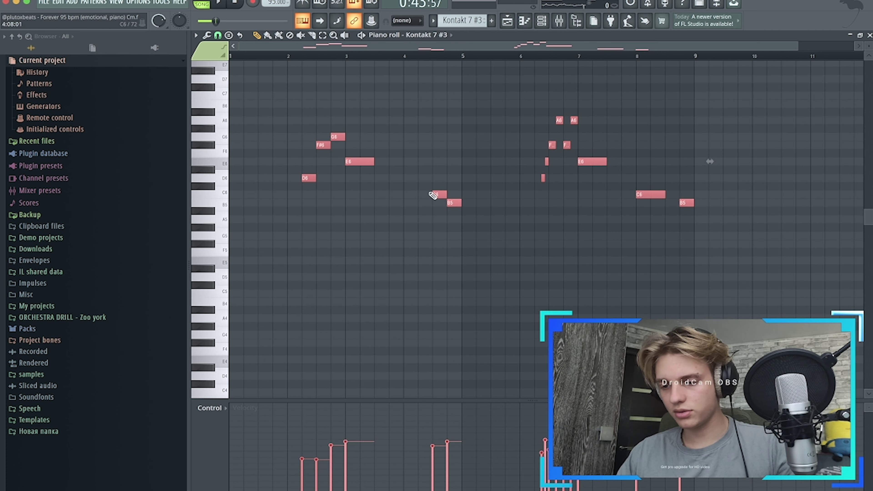
pyautogui.moveTo(728, 244); pyautogui.dragTo(274, 125)
pyautogui.press('Delete')
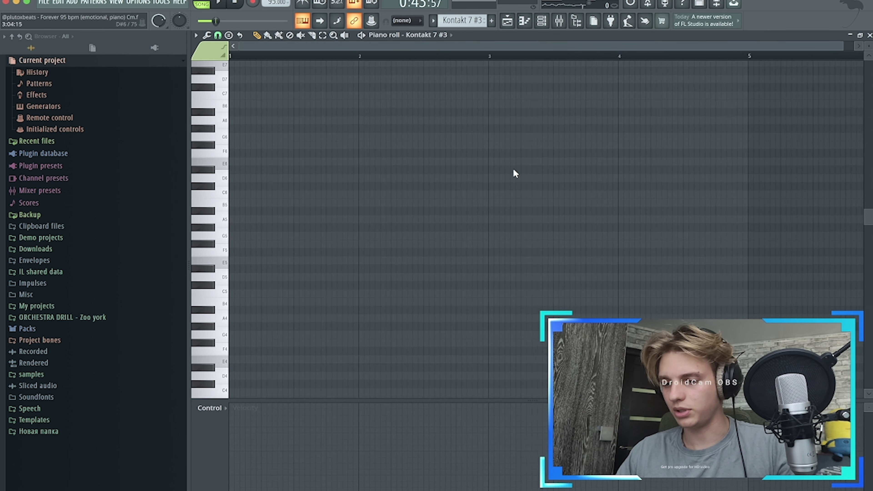
# Place a one-bar F#6 note starting midway through bar 2 of the Kontakt 7 #3 pattern.
pyautogui.click(419, 145)
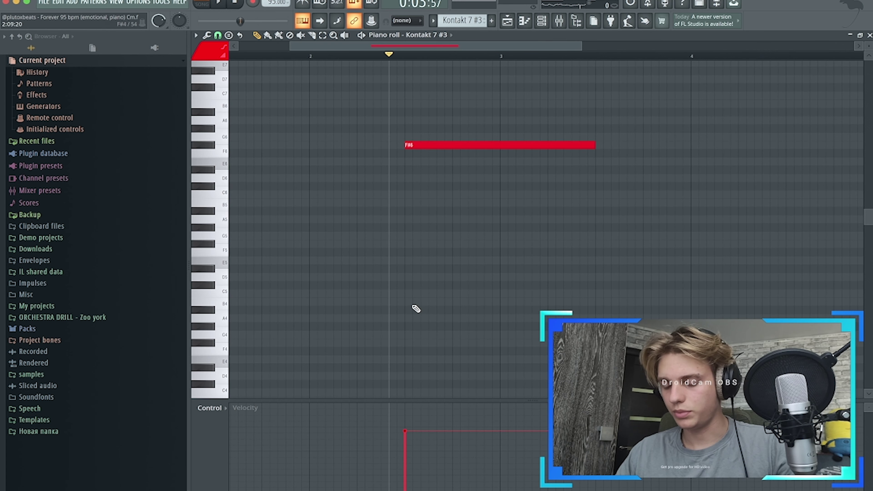
pyautogui.doubleClick(444, 144)
pyautogui.click(502, 182)
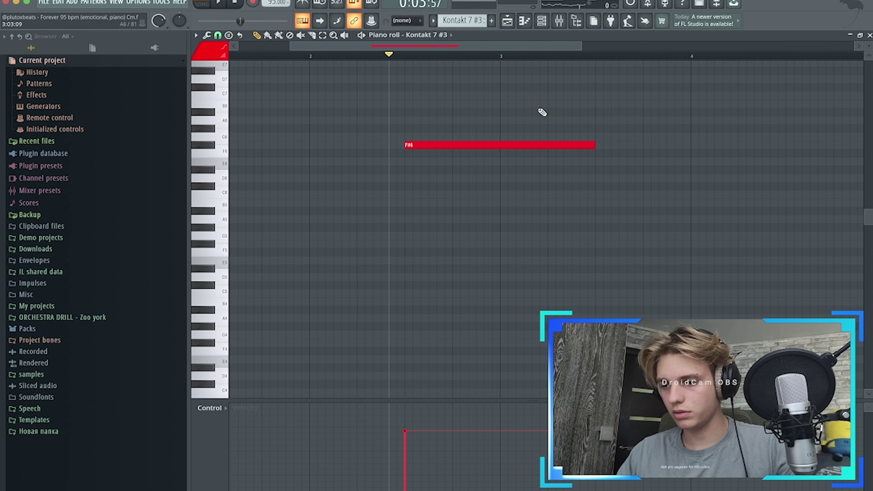
# View the effect slots of the mixer's Insert 18, used by Kontakt 7 #3.
pyautogui.press('F9')
pyautogui.press('F6')
pyautogui.press('F6')
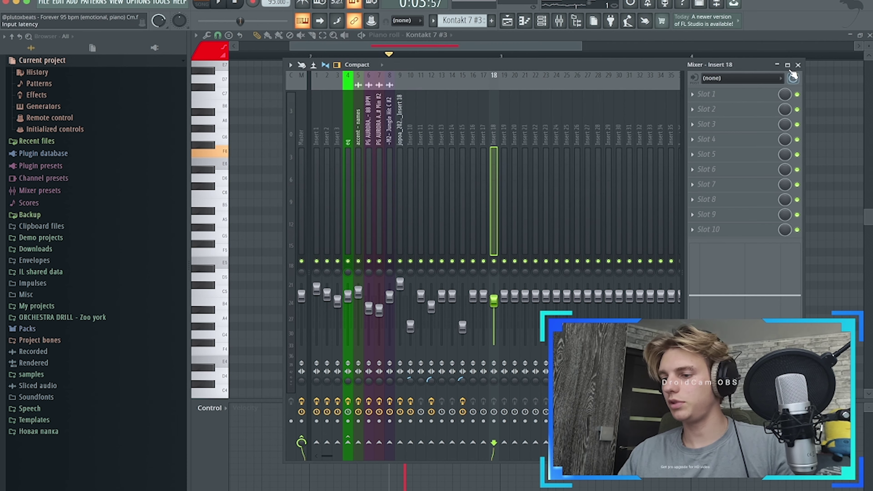
pyautogui.press('F9')
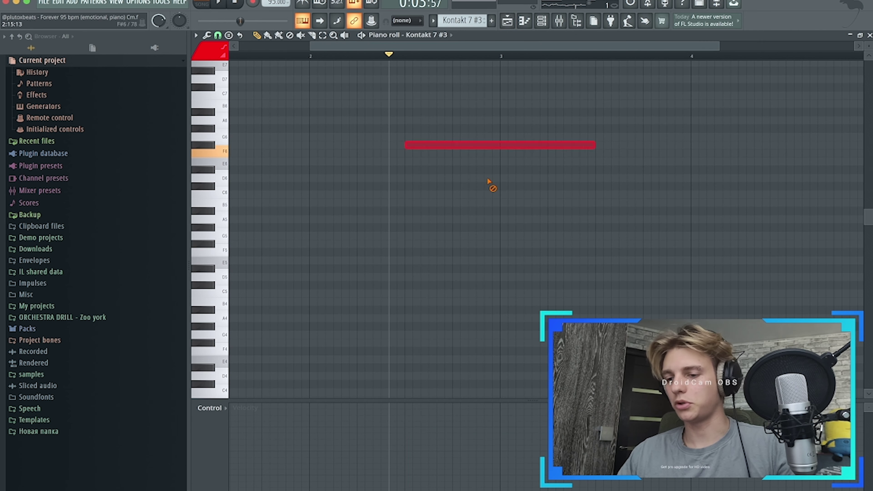
# View the channel settings of the rendered Insert 18 audio clip on playlist Track 11 and its mixer effects.
pyautogui.click(507, 20)
pyautogui.scroll(-3, 516, 361)
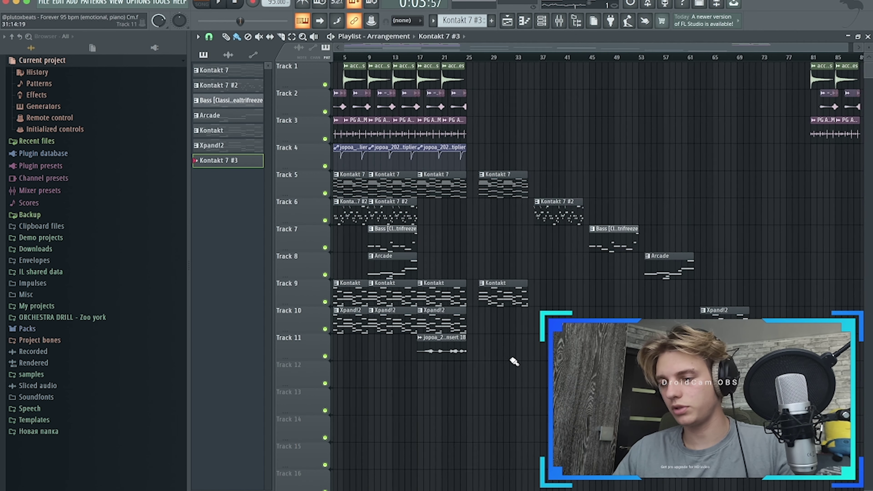
pyautogui.scroll(4, 415, 361)
pyautogui.doubleClick(428, 355)
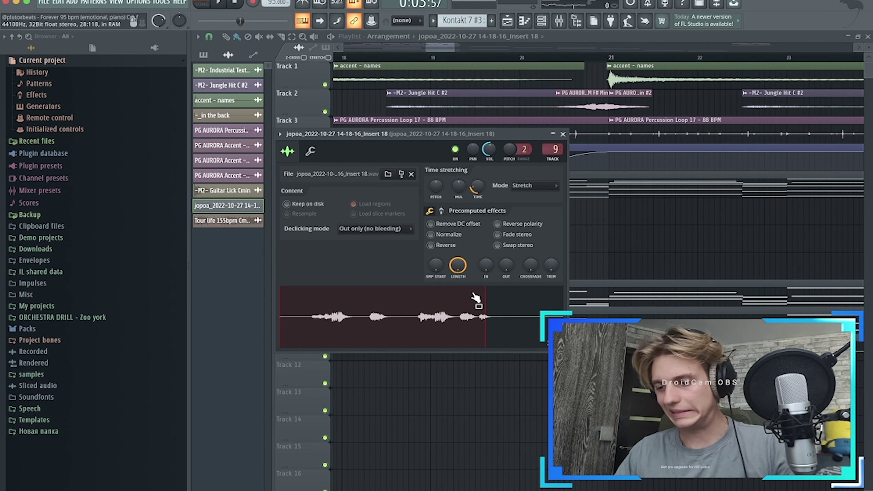
pyautogui.click(567, 137)
pyautogui.press('F9')
pyautogui.click(732, 139)
pyautogui.click(691, 132)
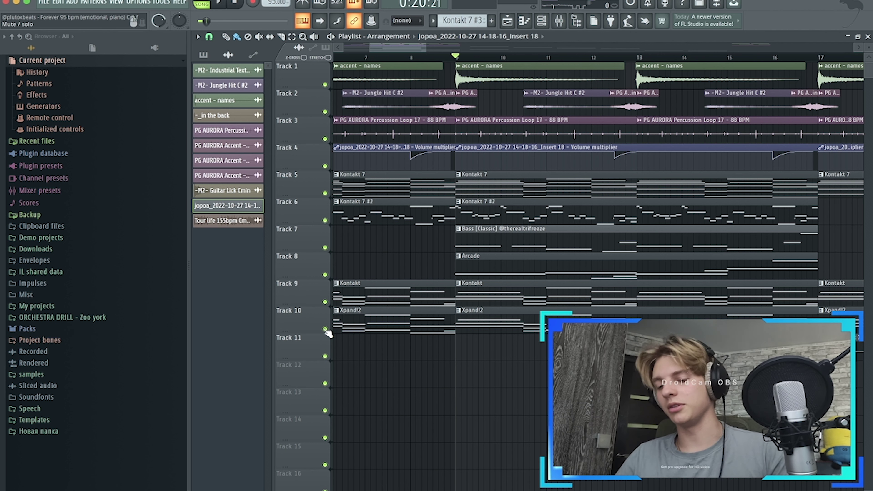
# Mute the automation and instrument tracks, Tracks 4 to 10, in the playlist.
pyautogui.moveTo(325, 328); pyautogui.dragTo(324, 165)
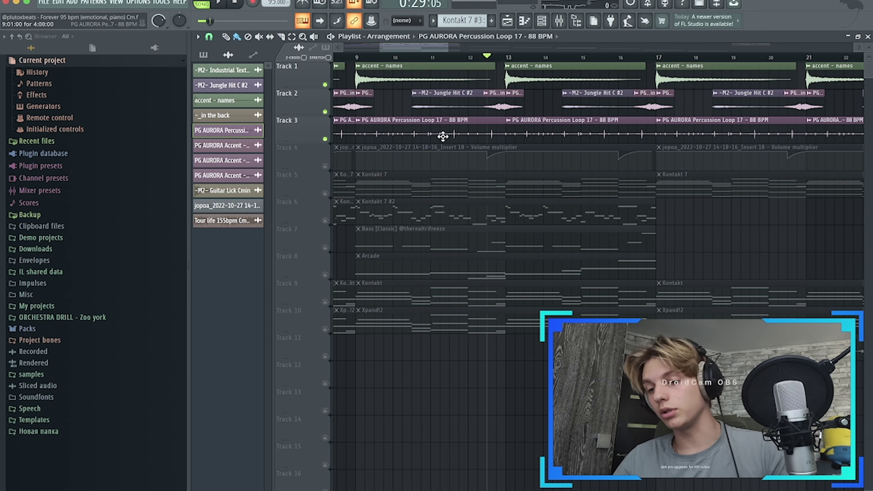
# Compare the channel settings of the reversed and unreversed PG AURORA Accent - Labyrinth clips on playlist Track 2.
pyautogui.scroll(-3, 361, 128)
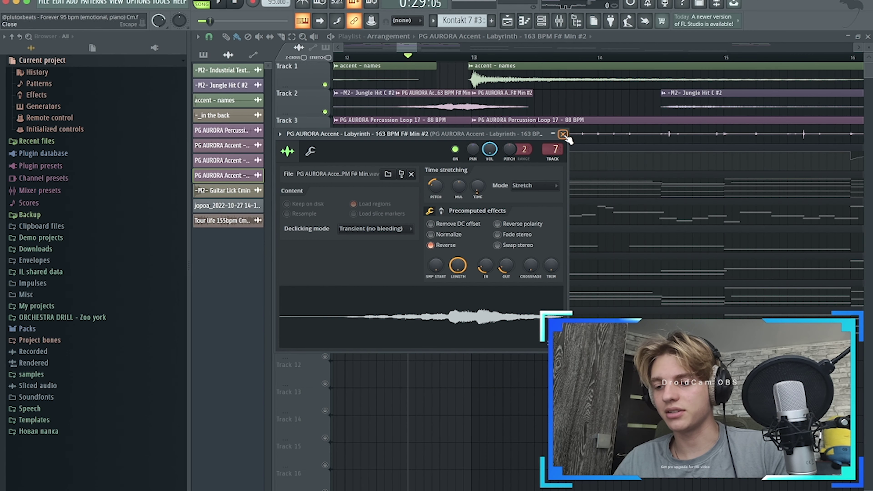
pyautogui.click(563, 134)
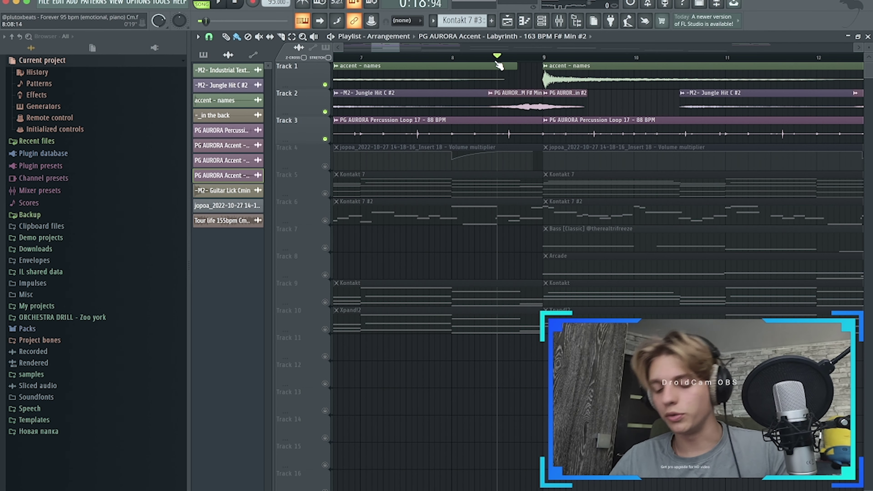
pyautogui.doubleClick(563, 104)
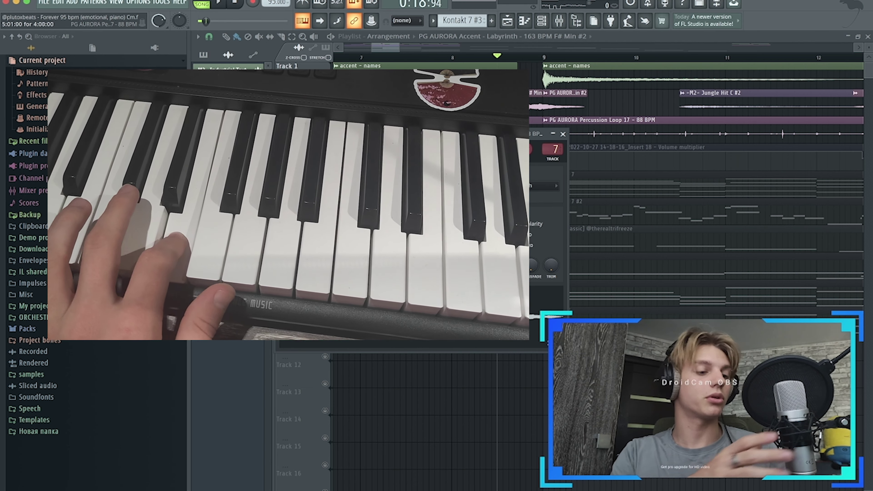
pyautogui.click(527, 104)
pyautogui.press('space')
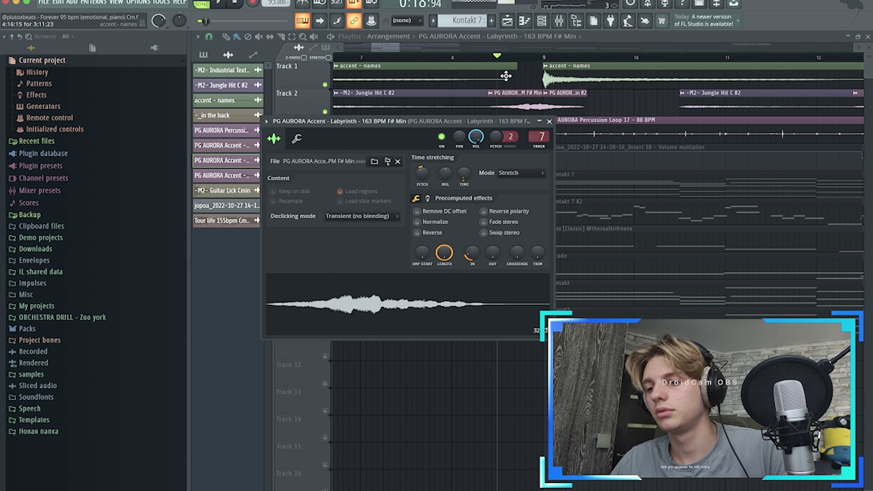
# Play back the accent - names clips on Track 1 by themselves.
pyautogui.click(477, 73)
pyautogui.scroll(-3, 477, 73)
pyautogui.press('space')
pyautogui.scroll(-1, 605, 122)
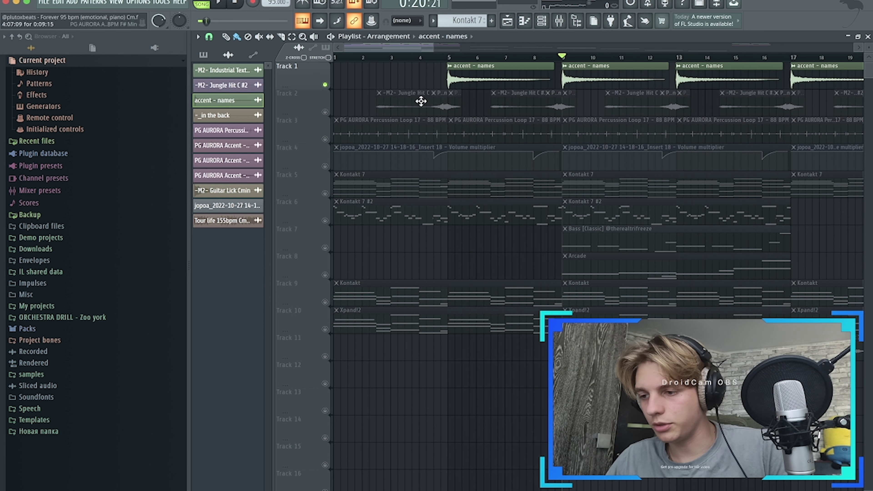
# Toggle Track 2's mute and solo state and open the channel settings of its -M2- Jungle Hit C #2 clip.
pyautogui.click(324, 111)
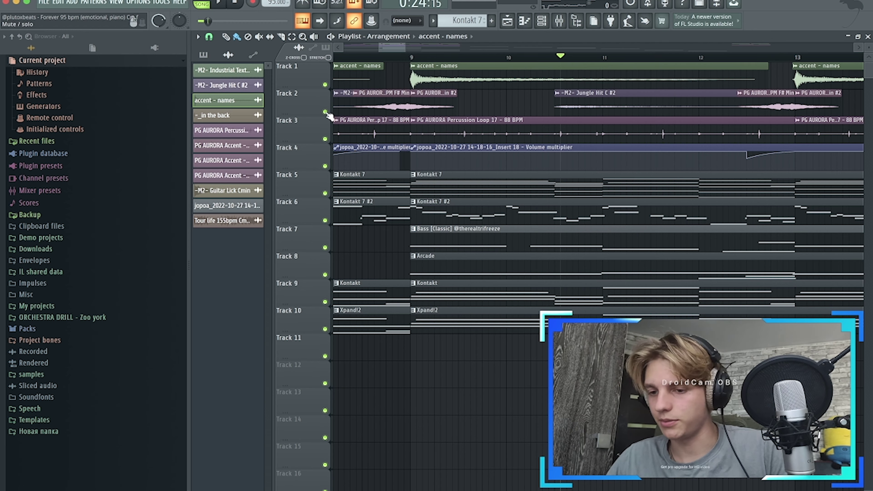
pyautogui.rightClick(325, 112)
pyautogui.doubleClick(561, 107)
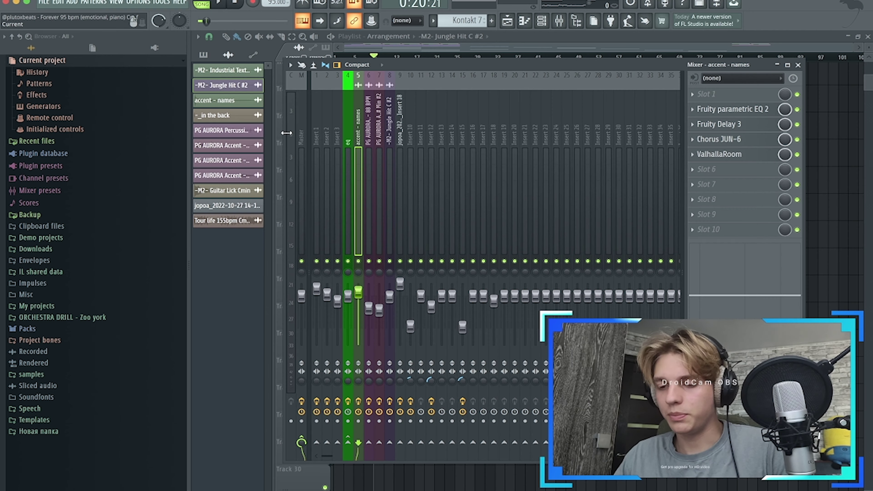
# View the effect slots of the mixer's Insert 1 and Master channels.
pyautogui.scroll(-1, 307, 126)
pyautogui.click(291, 122)
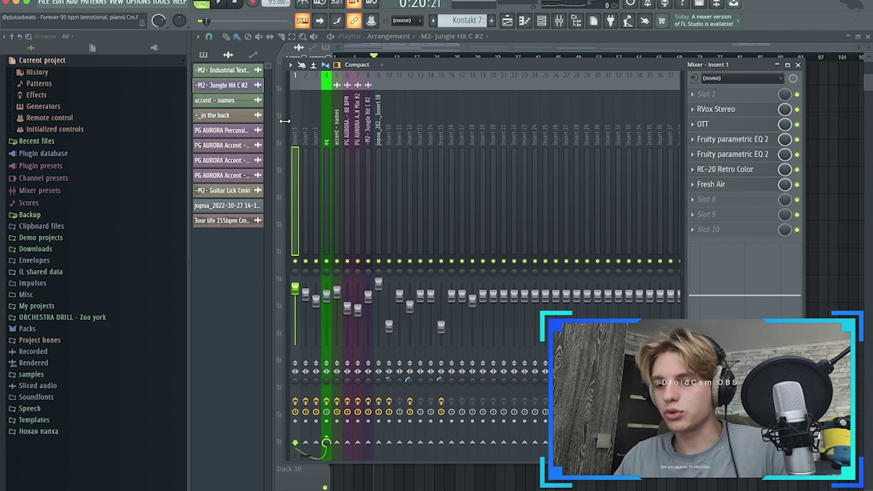
pyautogui.scroll(1, 284, 121)
pyautogui.click(301, 134)
# Review the Master's SoundShifter Pitch Stereo, RVox Stereo and Ozone Pro Imager settings, and slightly adjust bands 6 and 3 of its Fruity parametric EQ 2.
pyautogui.click(725, 139)
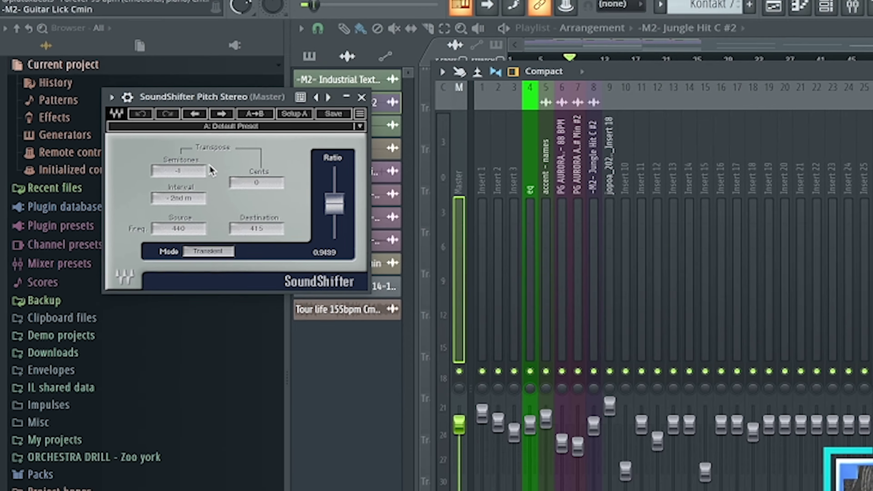
pyautogui.click(751, 156)
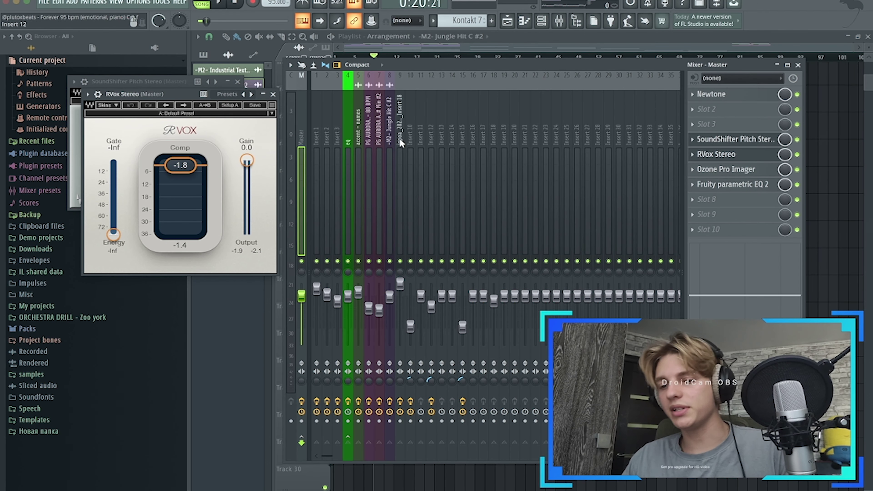
pyautogui.click(742, 156)
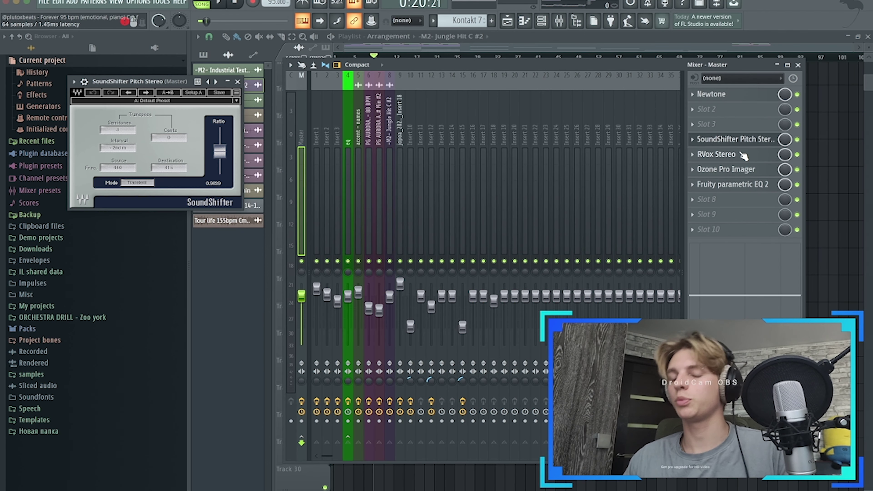
pyautogui.click(726, 171)
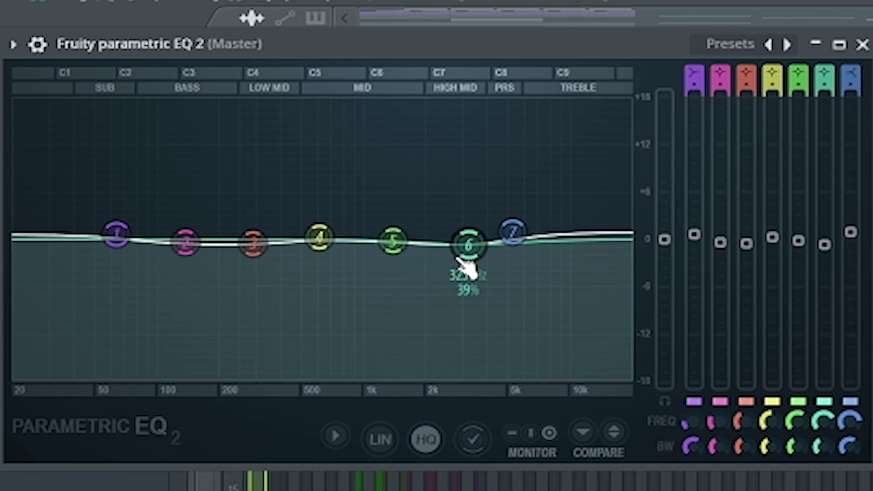
pyautogui.moveTo(470, 248)
pyautogui.mouseDown()
pyautogui.moveTo(409, 242)
pyautogui.moveTo(529, 242)
pyautogui.moveTo(467, 244)
pyautogui.mouseUp()
pyautogui.moveTo(259, 238); pyautogui.dragTo(256, 242)
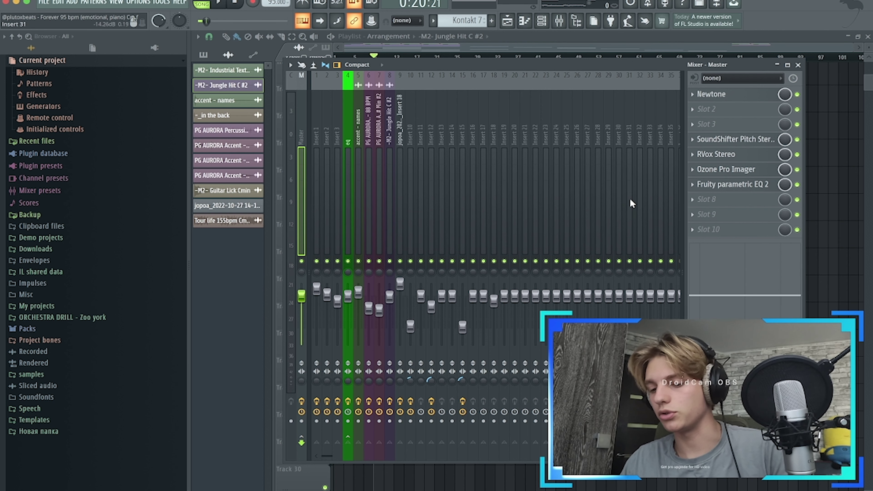
# Examine the full playlist arrangement, including the Arcade part on Track 8 and the separated clips placed after the main section.
pyautogui.press('F5')
pyautogui.scroll(5, 313, 167)
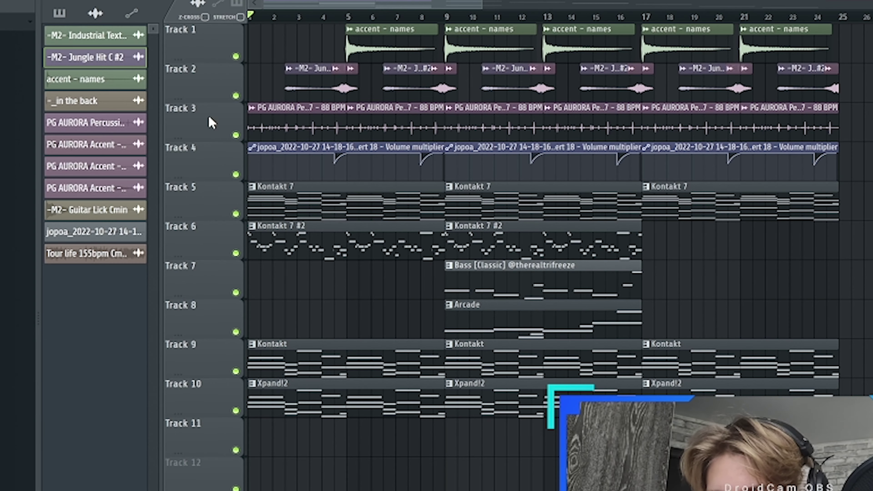
pyautogui.scroll(3, 456, 206)
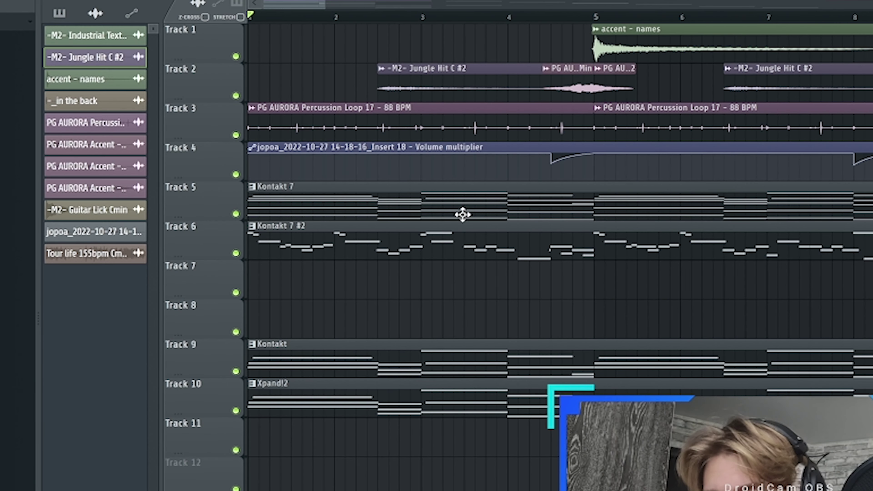
pyautogui.scroll(-8, 333, 241)
pyautogui.scroll(4, 384, 297)
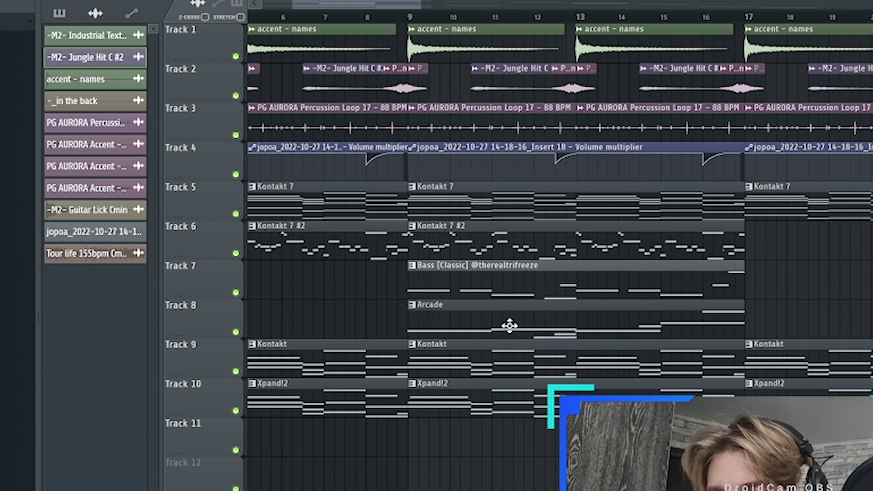
pyautogui.moveTo(511, 327); pyautogui.dragTo(464, 277)
pyautogui.scroll(-2, 694, 253)
pyautogui.scroll(-3, 694, 252)
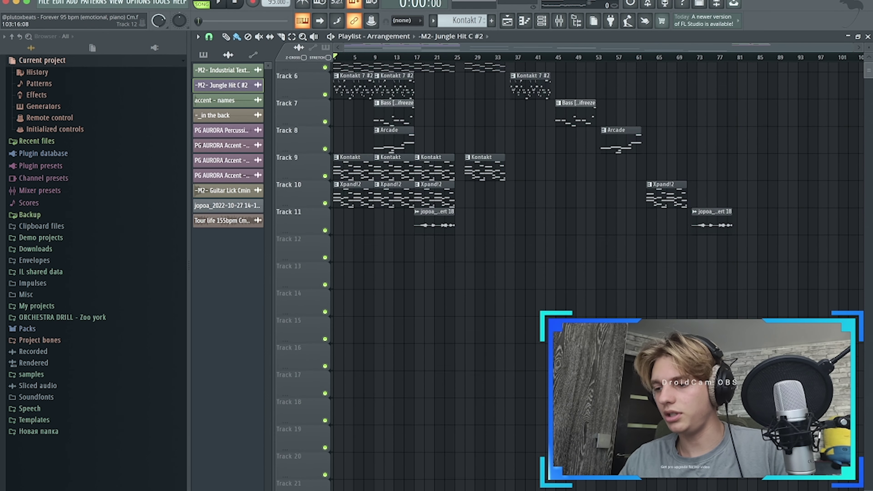
# Select bars 27 to 89 covering the separated clips in the playlist and view the available export formats, including MP3.
pyautogui.moveTo(473, 58); pyautogui.dragTo(777, 57)
pyautogui.click(53, 5)
pyautogui.moveTo(95, 87)
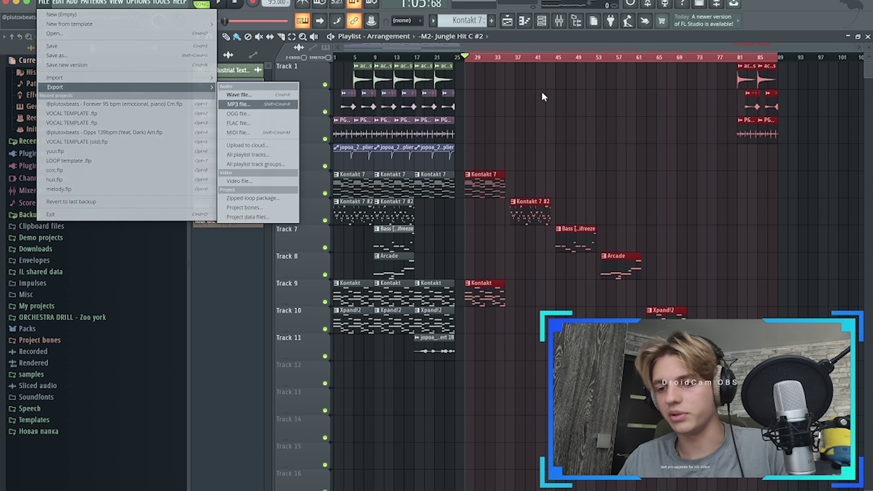
pyautogui.click(621, 137)
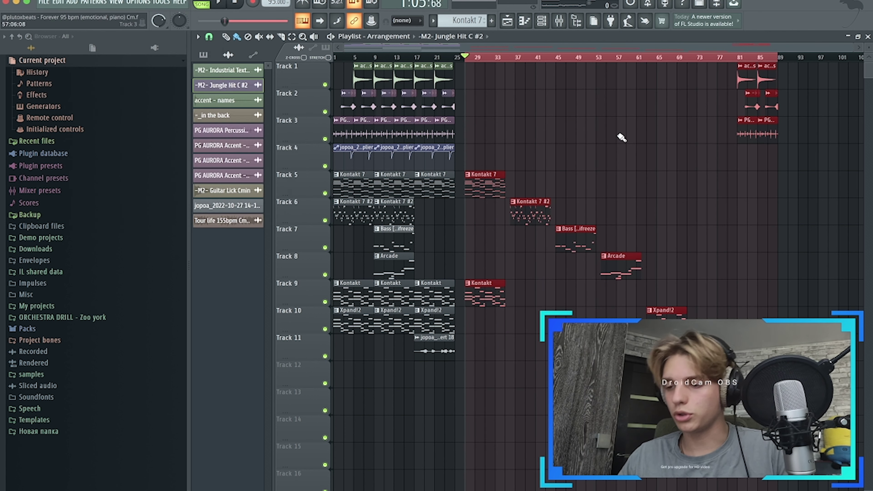
# Select bars 1 to 25 of the playlist, covering the complete main arrangement.
pyautogui.scroll(6, 541, 134)
pyautogui.moveTo(434, 59); pyautogui.dragTo(522, 72)
pyautogui.scroll(-6, 458, 101)
pyautogui.moveTo(454, 57); pyautogui.dragTo(335, 57)
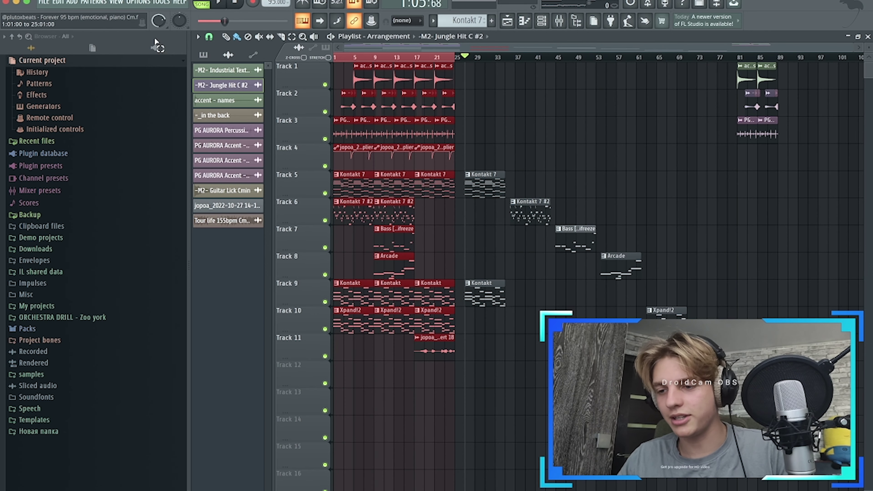
# Select bars 27 to 35 of the playlist around the separated Kontakt 7 and Kontakt clips, and check the mixer channels.
pyautogui.moveTo(469, 59); pyautogui.dragTo(496, 62)
pyautogui.scroll(9, 520, 123)
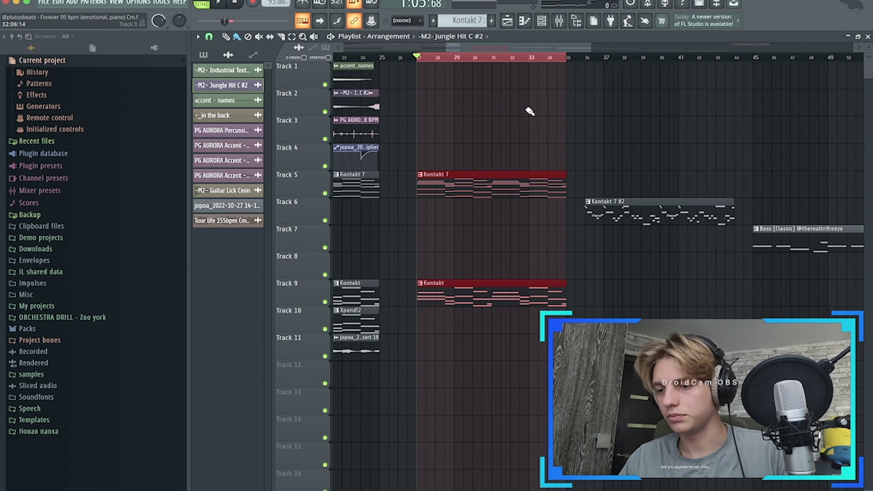
pyautogui.scroll(-6, 668, 163)
pyautogui.scroll(-3, 668, 163)
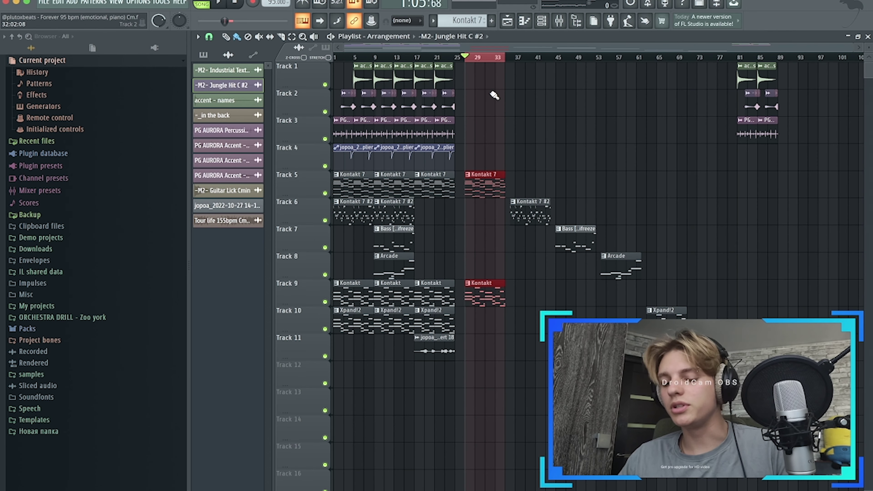
pyautogui.press('F9')
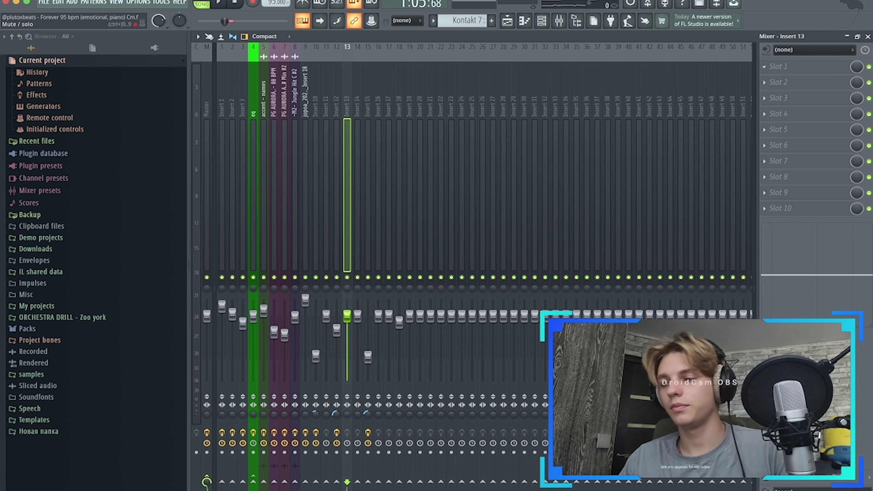
pyautogui.click(867, 37)
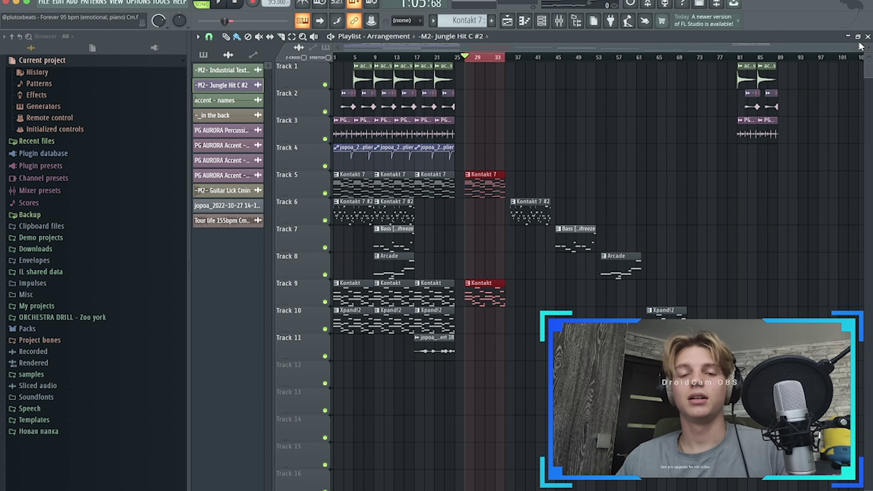